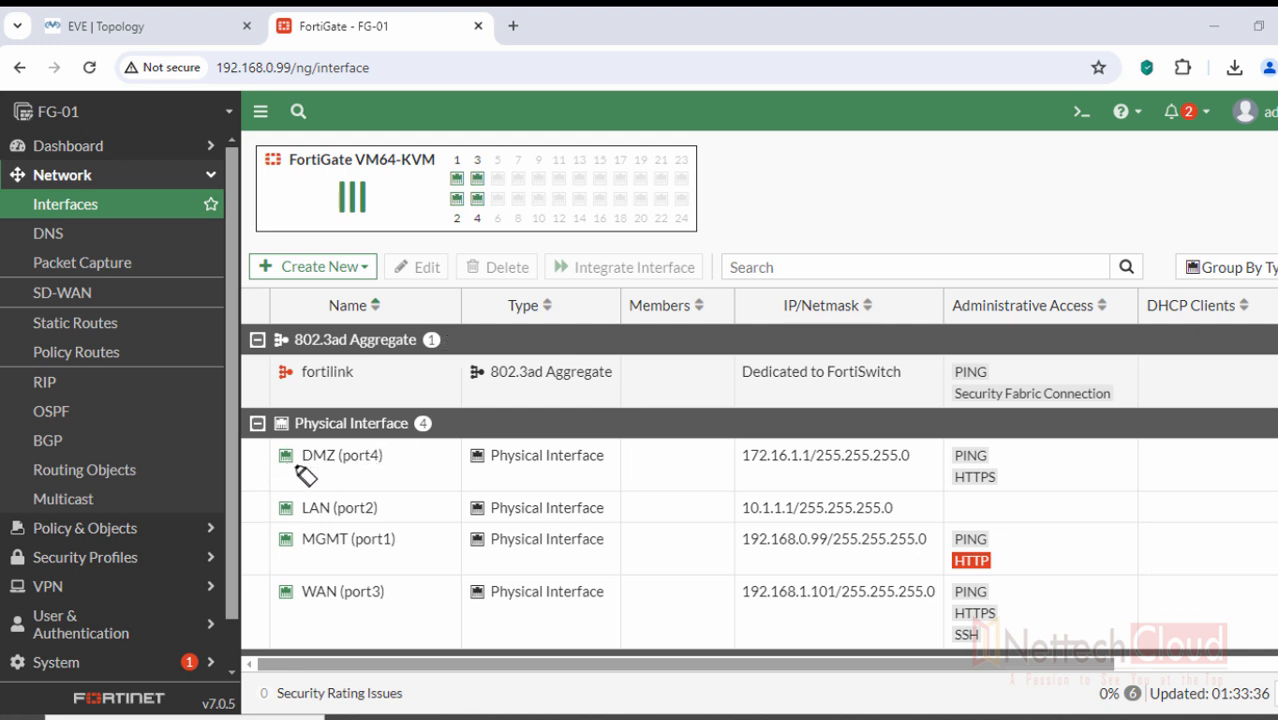
Review the names and IP addresses of the DMZ, LAN, MGMT and WAN physical interfaces.
{"action": "mouse_move", "coordinate": [262, 462]}
{"action": "left_mouse_down"}
{"action": "mouse_move", "coordinate": [380, 476]}
{"action": "mouse_move", "coordinate": [380, 459]}
{"action": "mouse_move", "coordinate": [340, 466]}
{"action": "left_mouse_up"}
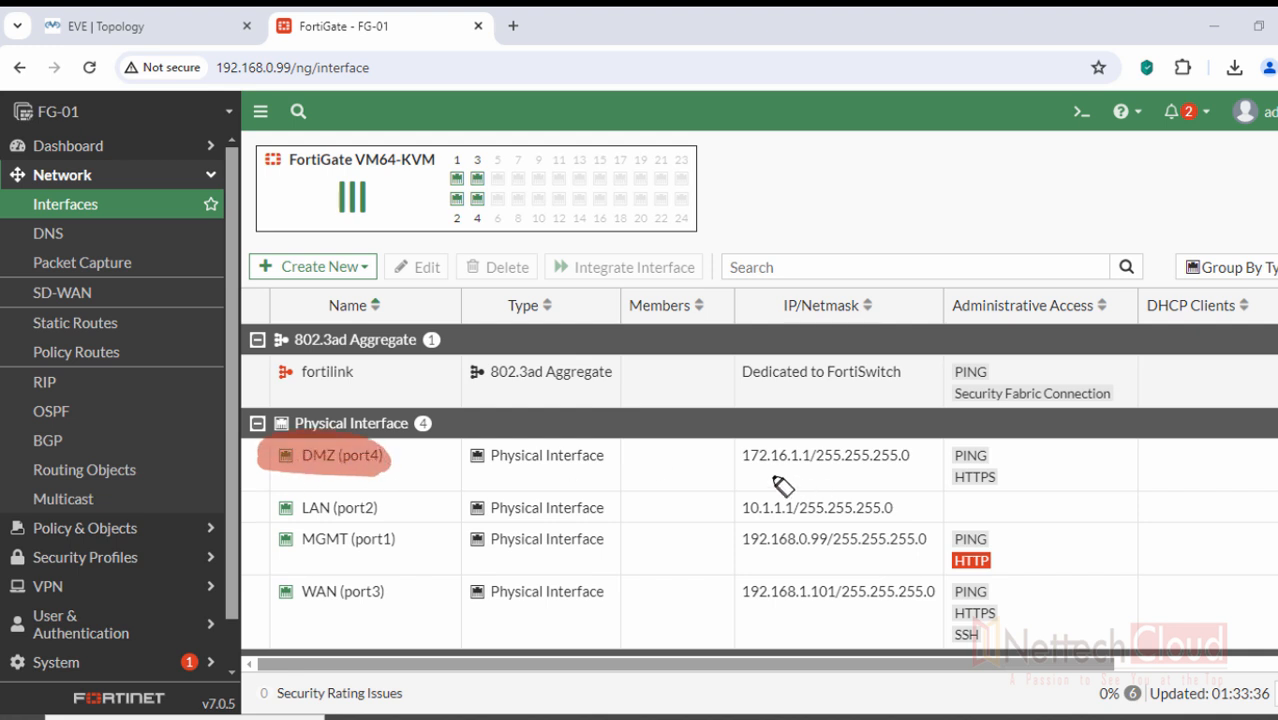
{"action": "mouse_move", "coordinate": [735, 455]}
{"action": "left_mouse_down"}
{"action": "mouse_move", "coordinate": [885, 462]}
{"action": "mouse_move", "coordinate": [805, 478]}
{"action": "left_mouse_up"}
{"action": "left_click_drag", "start_coordinate": [276, 508], "coordinate": [422, 508]}
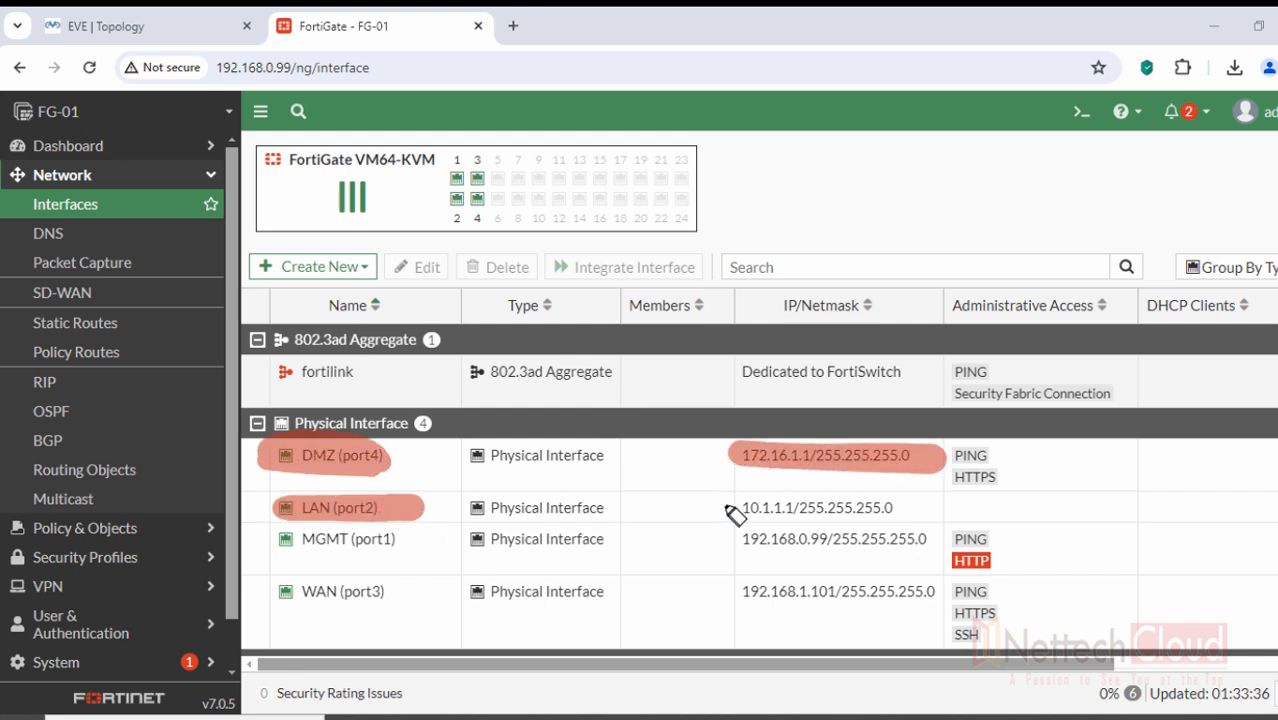
{"action": "left_click_drag", "start_coordinate": [726, 508], "coordinate": [756, 514]}
{"action": "left_click_drag", "start_coordinate": [280, 540], "coordinate": [382, 552]}
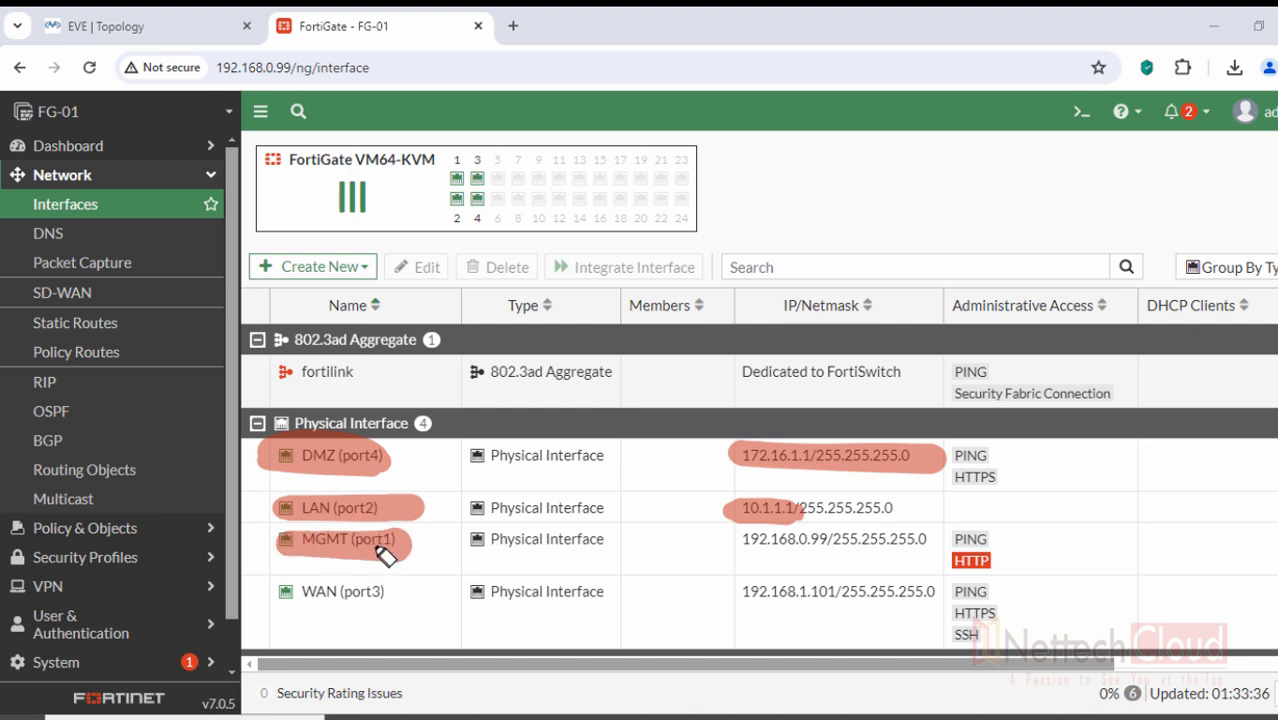
{"action": "mouse_move", "coordinate": [732, 540]}
{"action": "left_mouse_down"}
{"action": "mouse_move", "coordinate": [824, 548]}
{"action": "mouse_move", "coordinate": [795, 527]}
{"action": "left_mouse_up"}
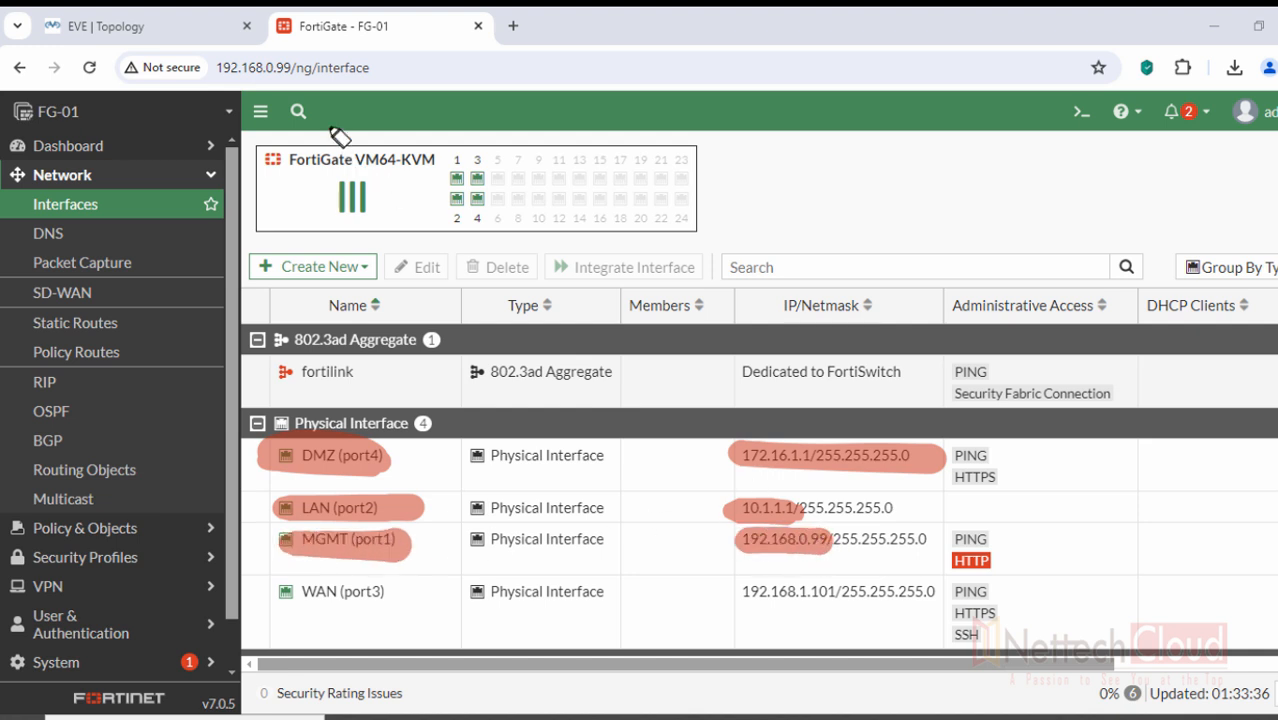
{"action": "mouse_move", "coordinate": [240, 92]}
{"action": "left_mouse_down"}
{"action": "mouse_move", "coordinate": [266, 66]}
{"action": "mouse_move", "coordinate": [280, 76]}
{"action": "left_mouse_up"}
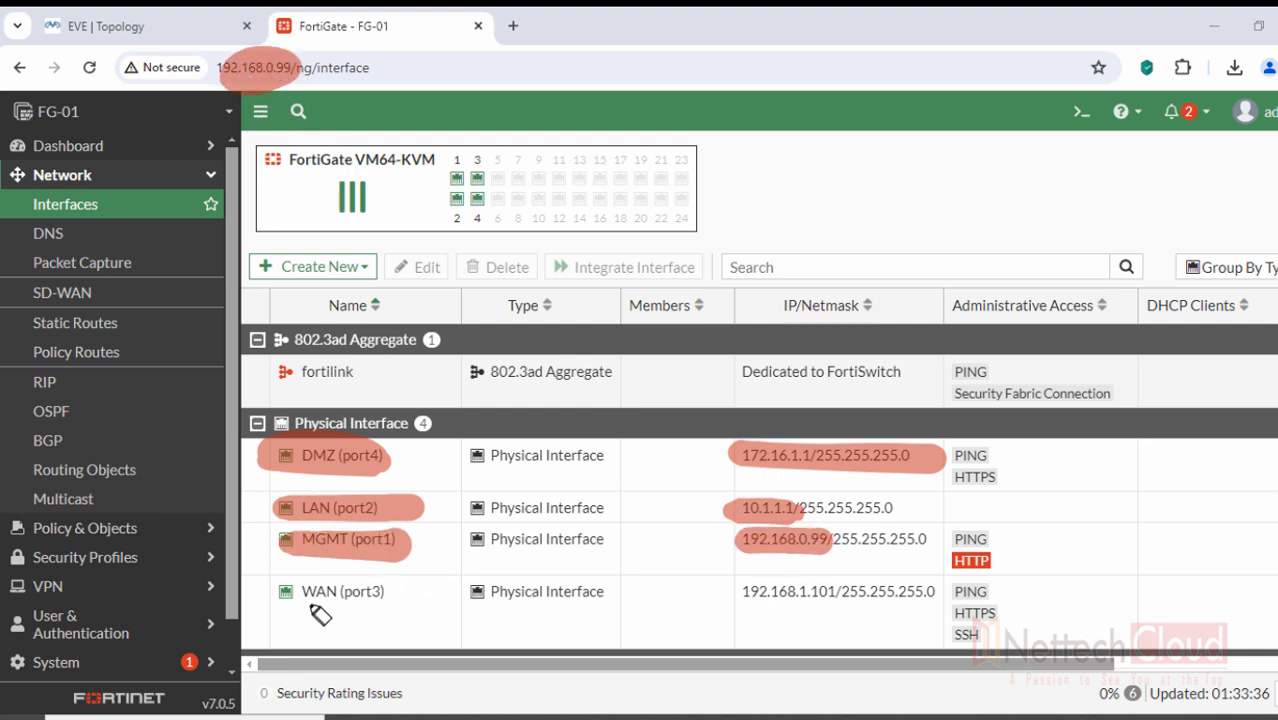
{"action": "left_click_drag", "start_coordinate": [276, 590], "coordinate": [408, 596]}
{"action": "left_click_drag", "start_coordinate": [744, 592], "coordinate": [834, 594]}
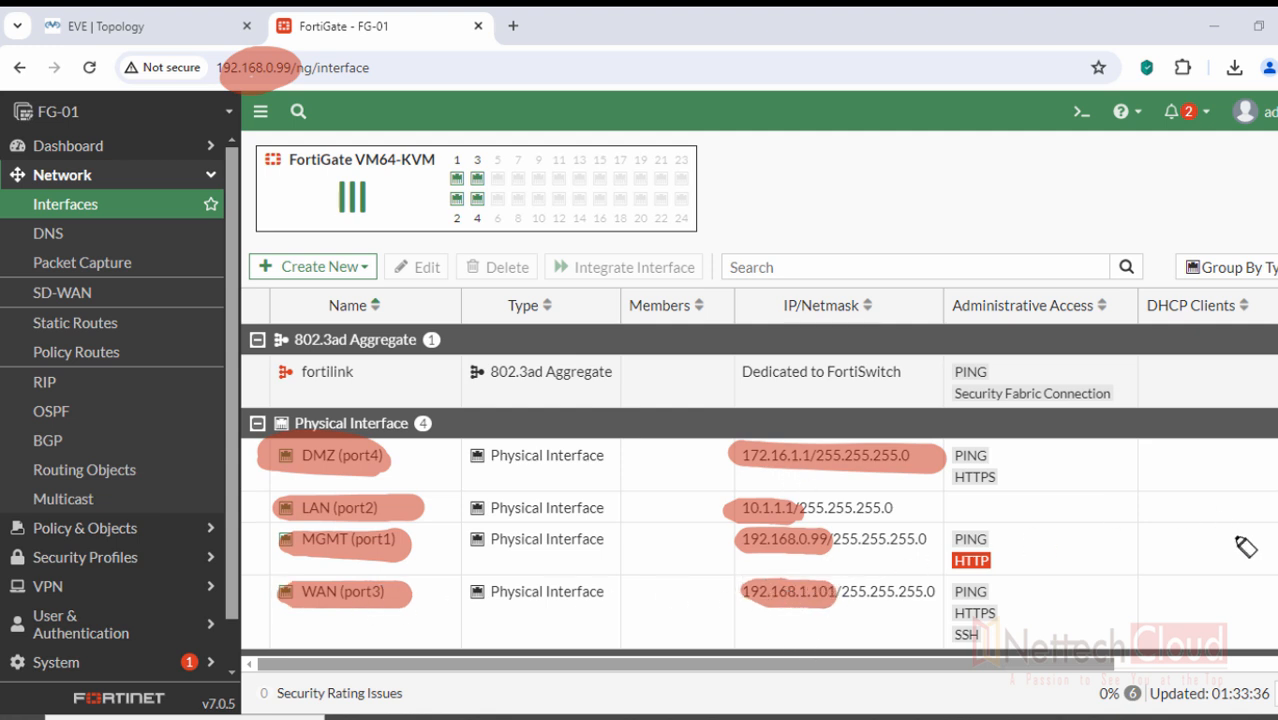
{"action": "left_click", "coordinate": [1277, 540]}
{"action": "left_click", "coordinate": [1248, 318]}
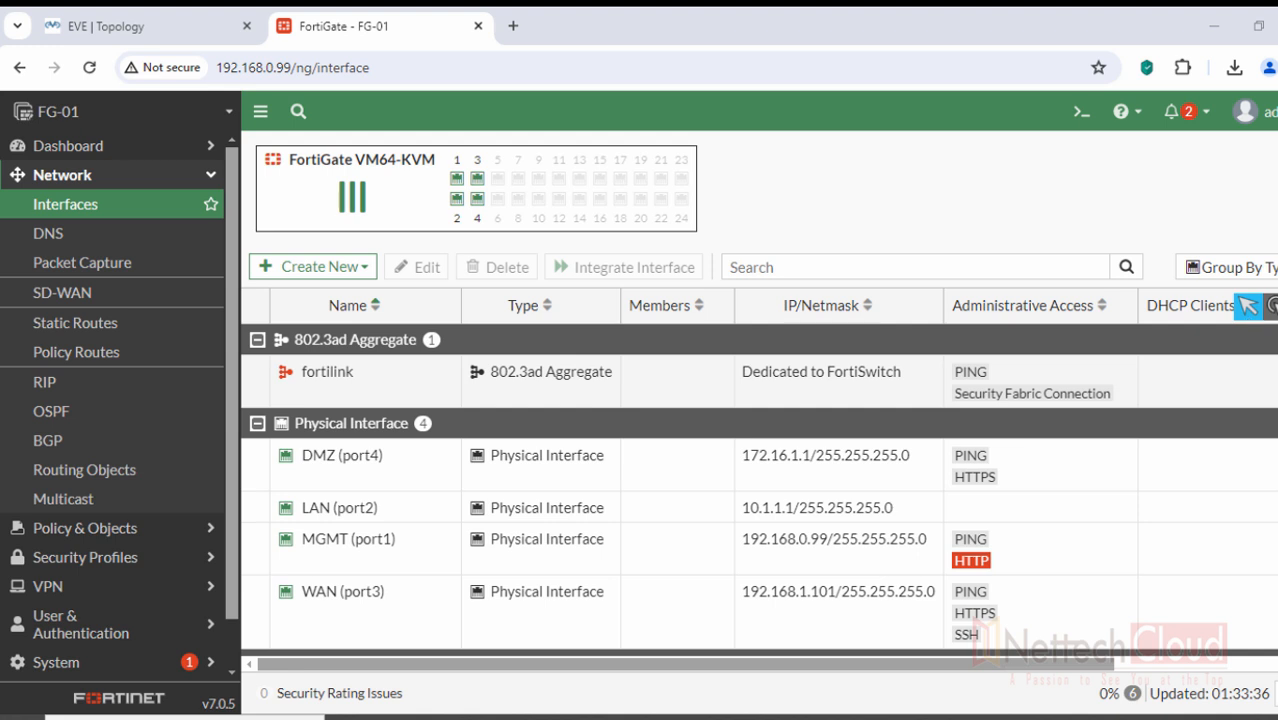
Open the static routes and check the gateway IP of the default route on the WAN interface.
{"action": "left_click", "coordinate": [100, 325]}
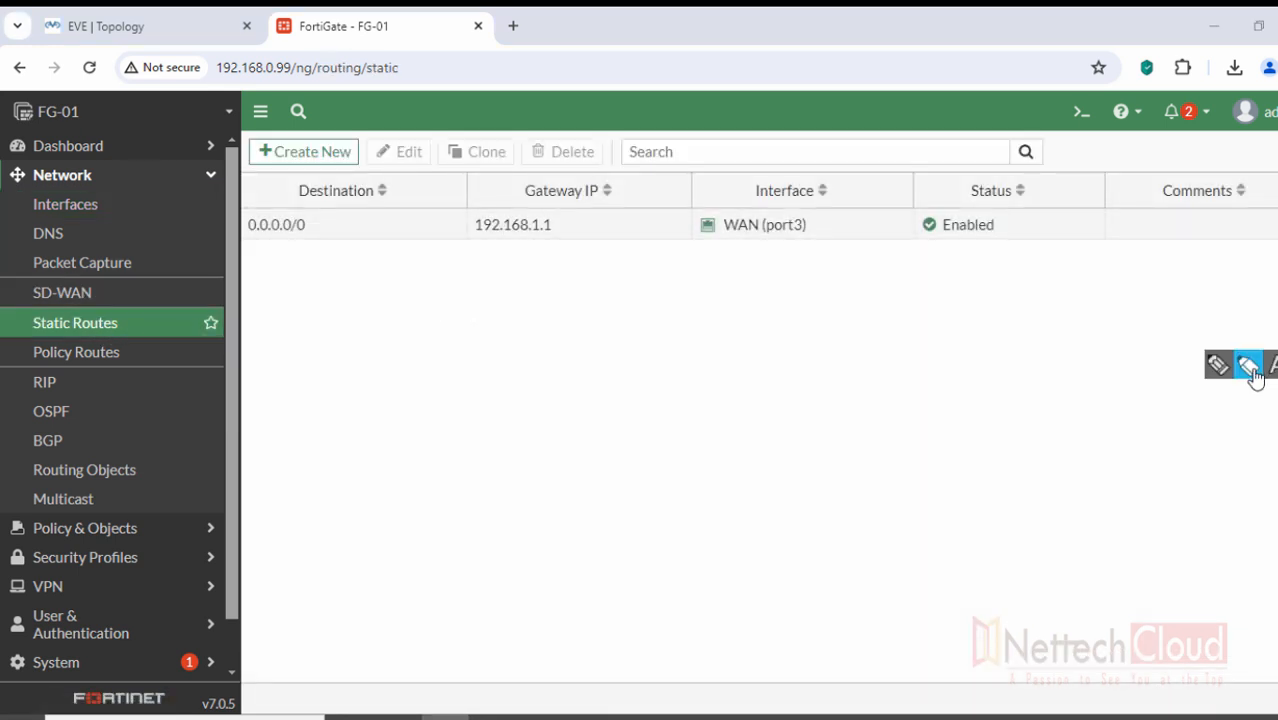
{"action": "left_click", "coordinate": [1251, 370]}
{"action": "left_click", "coordinate": [1263, 458]}
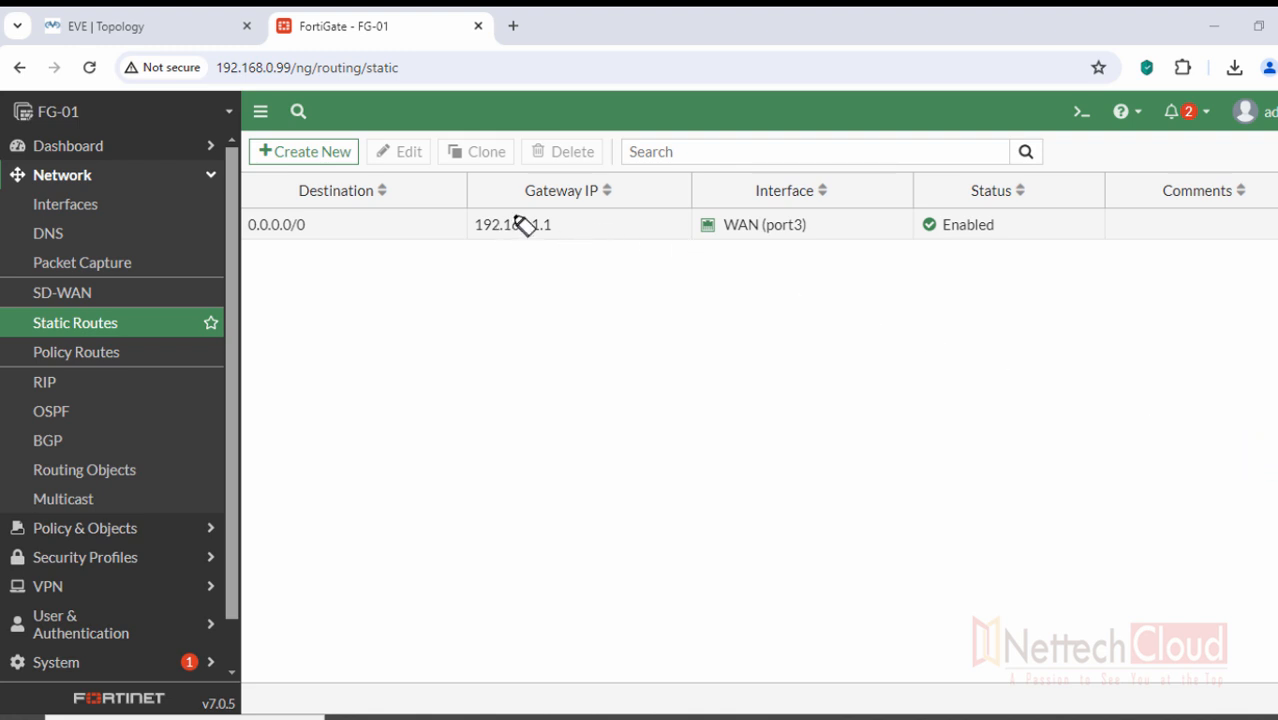
{"action": "mouse_move", "coordinate": [524, 227]}
{"action": "left_mouse_down"}
{"action": "mouse_move", "coordinate": [494, 214]}
{"action": "mouse_move", "coordinate": [508, 240]}
{"action": "left_mouse_up"}
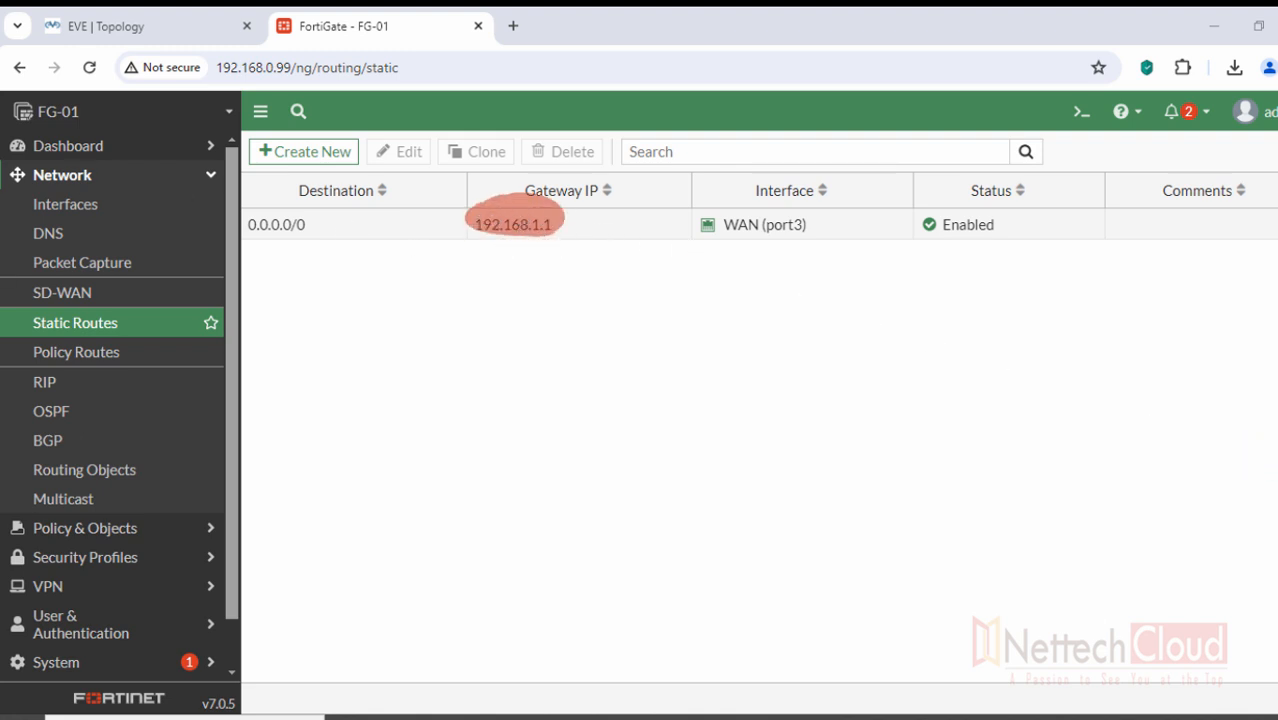
{"action": "left_click", "coordinate": [1276, 500]}
{"action": "mouse_move", "coordinate": [1276, 306]}
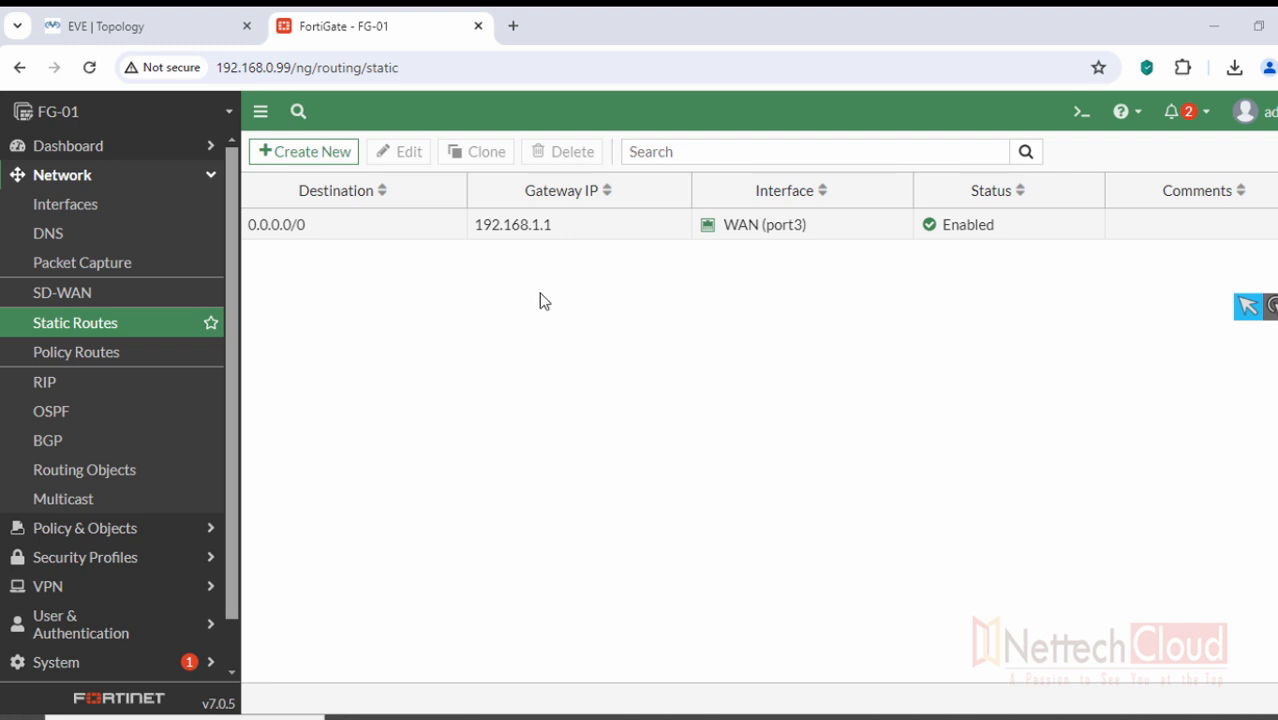
Open the firewall policy list.
{"action": "left_click", "coordinate": [127, 178]}
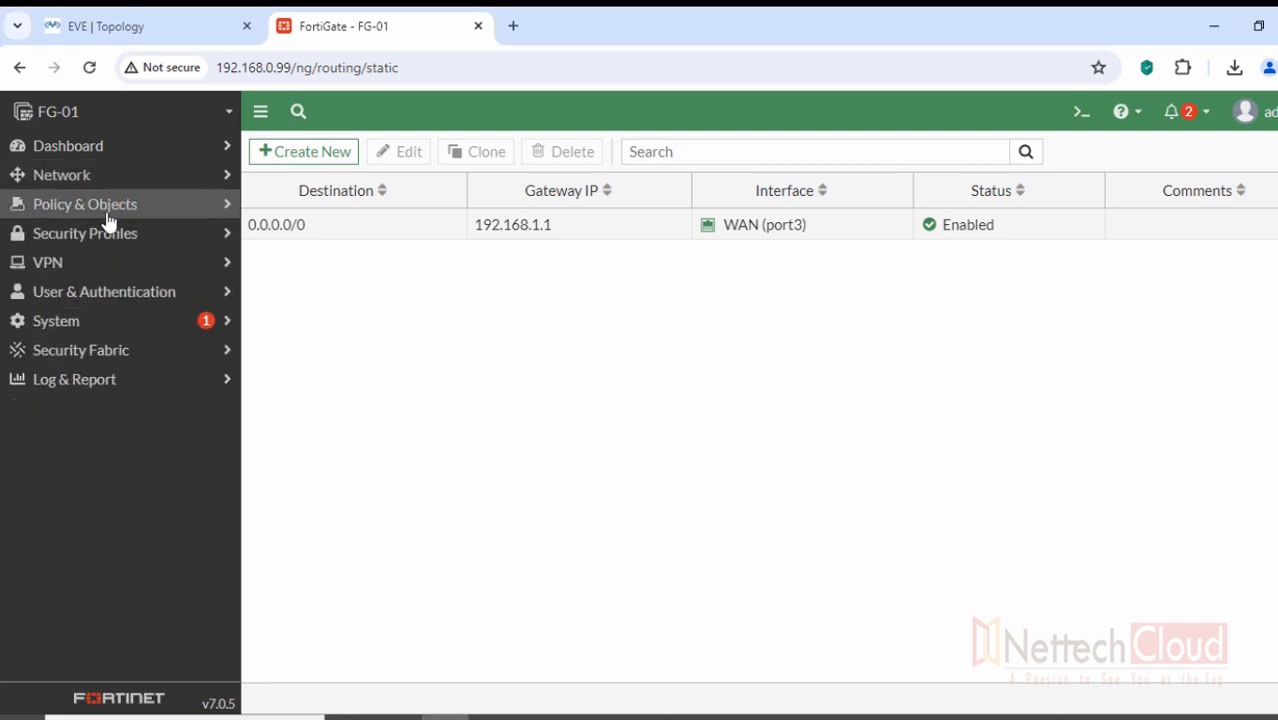
{"action": "left_click", "coordinate": [106, 210]}
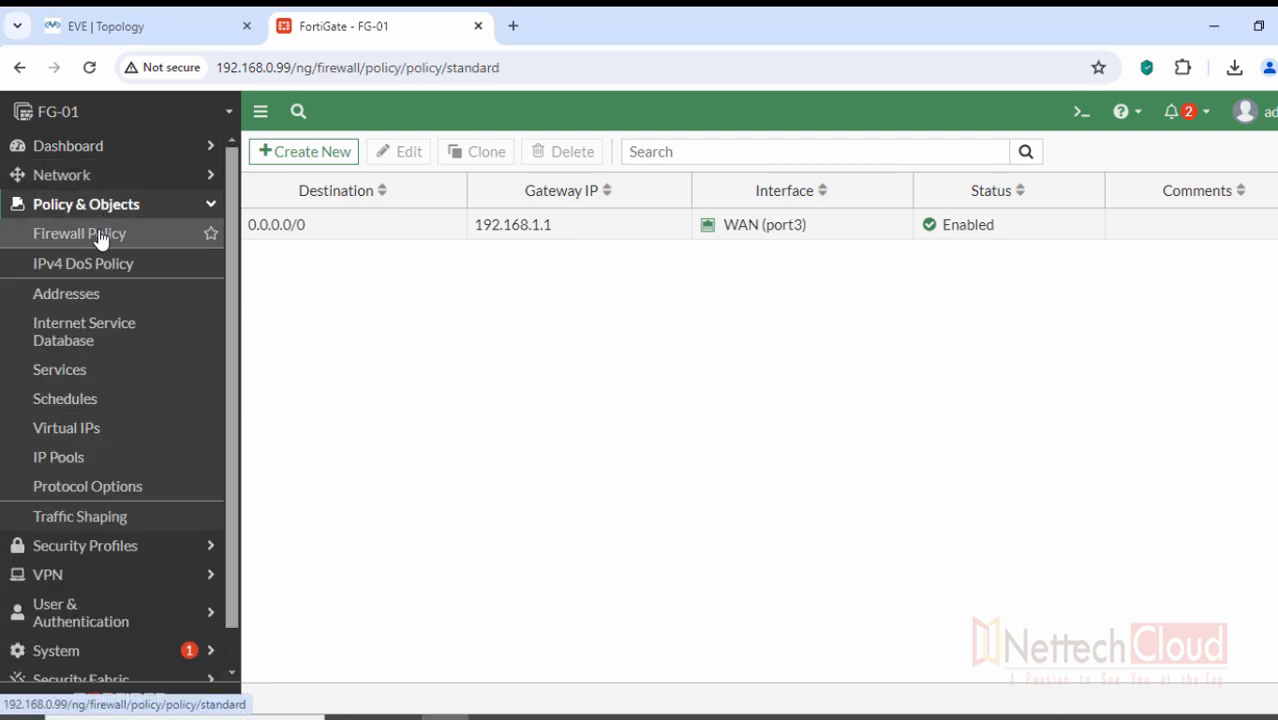
{"action": "left_click", "coordinate": [100, 236]}
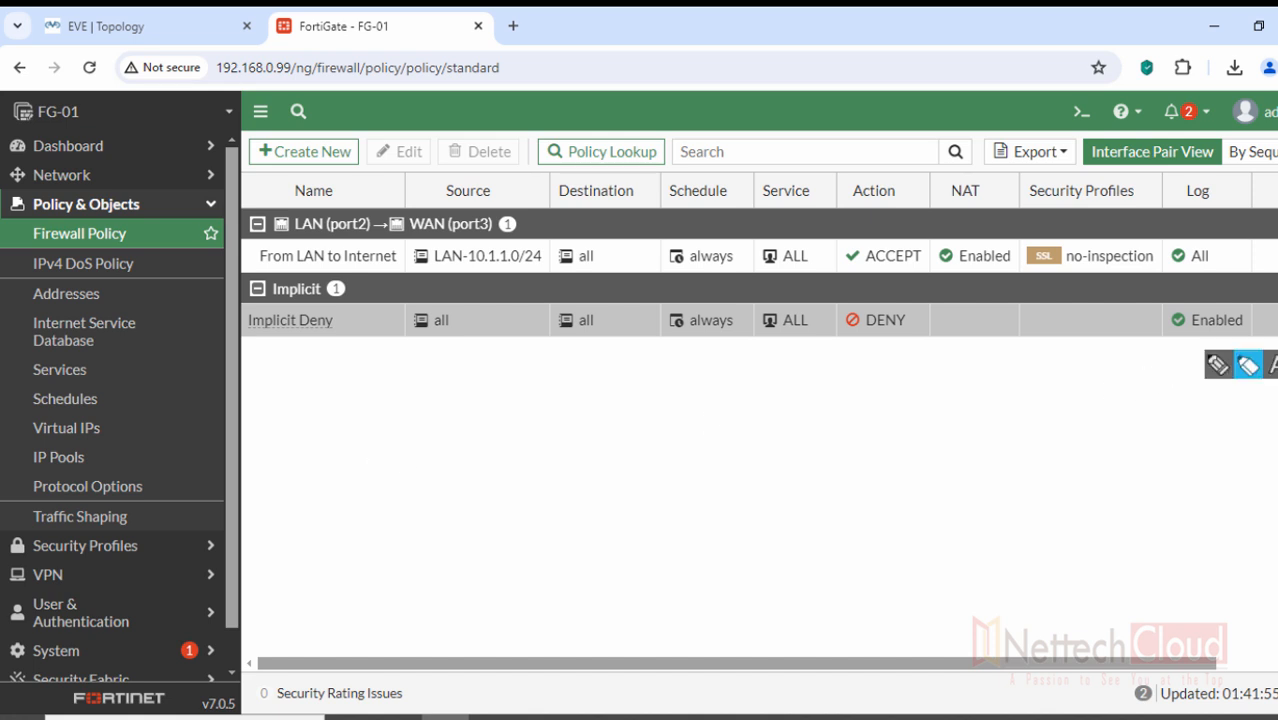
{"action": "left_click", "coordinate": [1247, 374]}
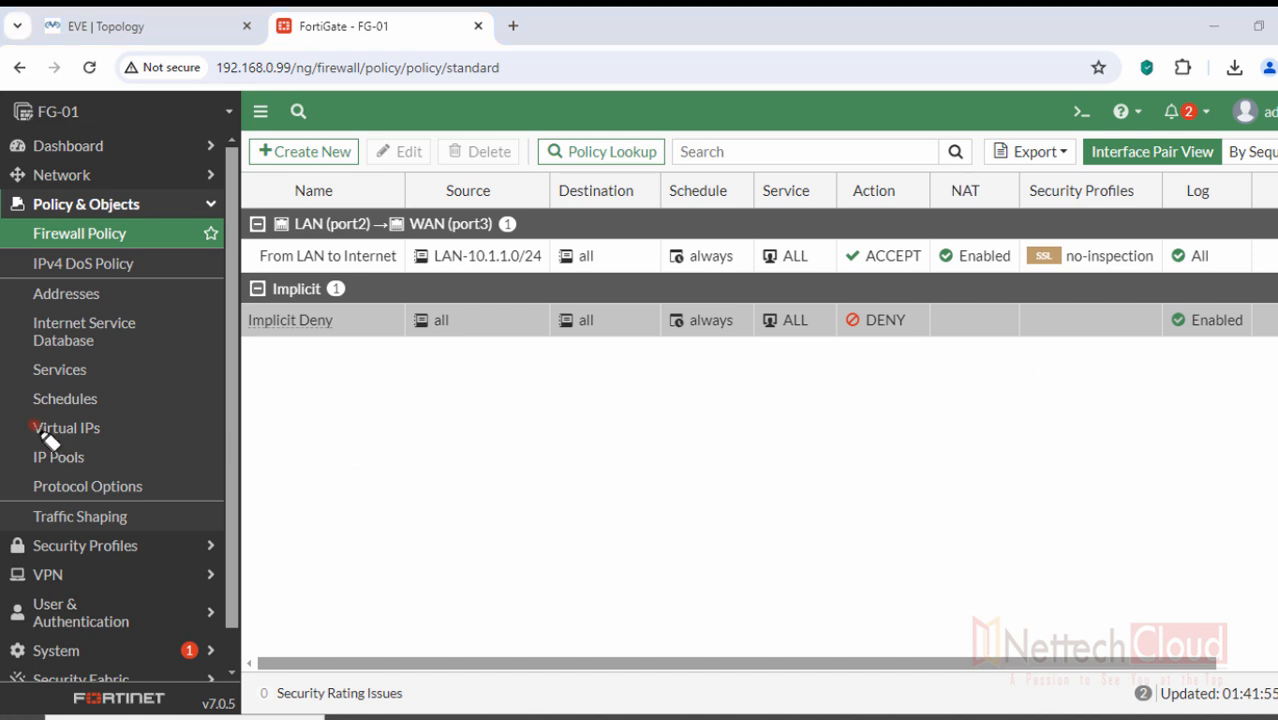
{"action": "mouse_move", "coordinate": [40, 426]}
{"action": "left_mouse_down"}
{"action": "mouse_move", "coordinate": [121, 438]}
{"action": "mouse_move", "coordinate": [65, 434]}
{"action": "mouse_move", "coordinate": [325, 389]}
{"action": "mouse_move", "coordinate": [322, 400]}
{"action": "left_mouse_up"}
{"action": "mouse_move", "coordinate": [123, 434]}
{"action": "left_mouse_down"}
{"action": "mouse_move", "coordinate": [331, 497]}
{"action": "mouse_move", "coordinate": [310, 521]}
{"action": "left_mouse_up"}
{"action": "left_click_drag", "start_coordinate": [360, 376], "coordinate": [423, 377]}
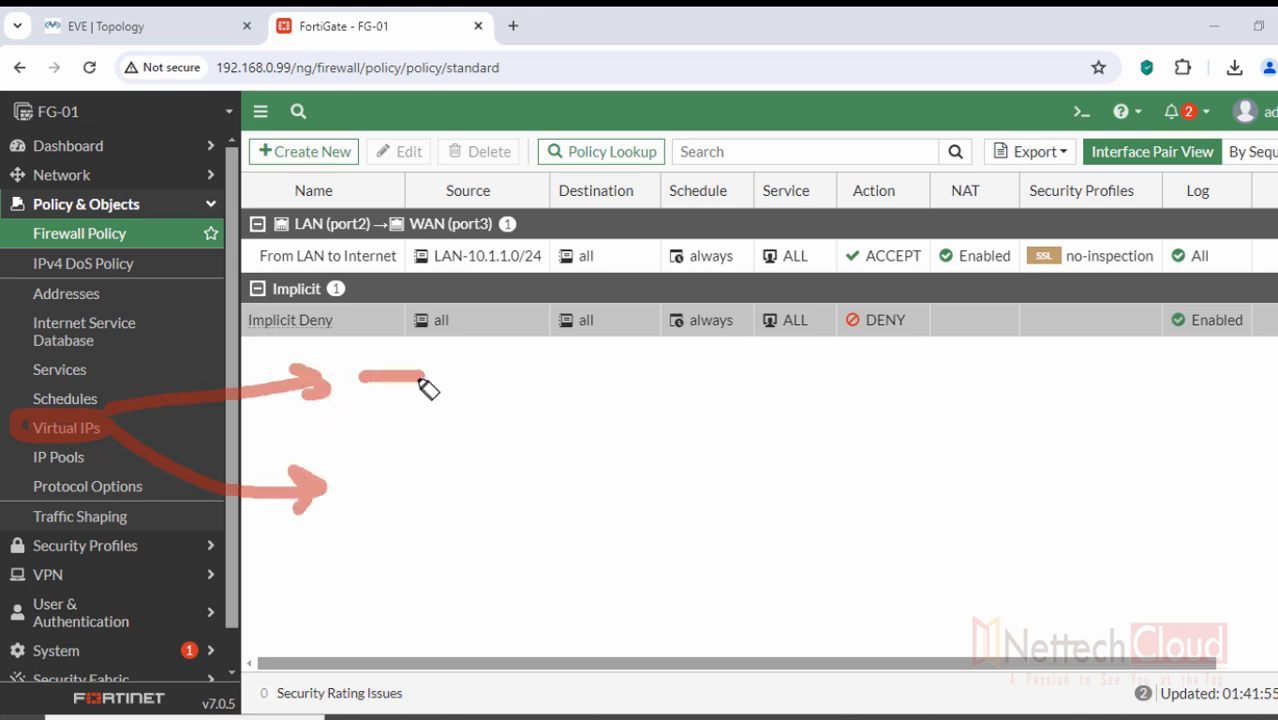
{"action": "left_click_drag", "start_coordinate": [357, 482], "coordinate": [462, 490]}
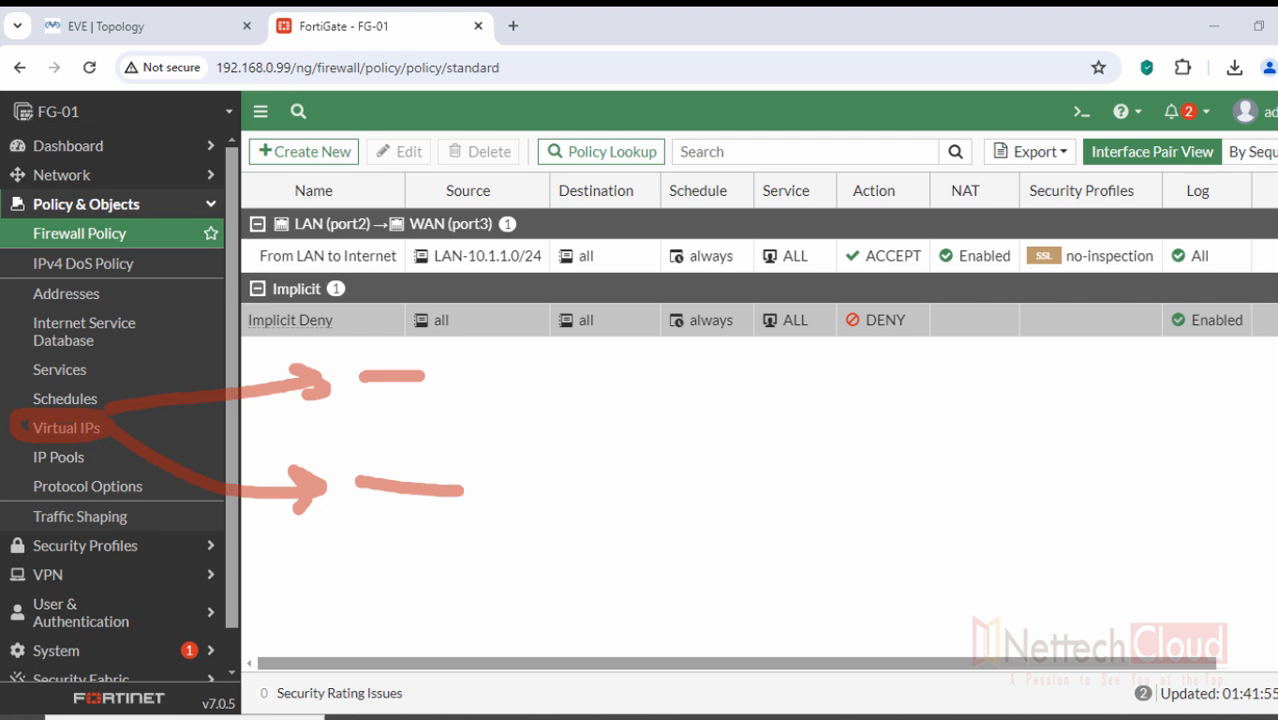
{"action": "key", "text": "Escape"}
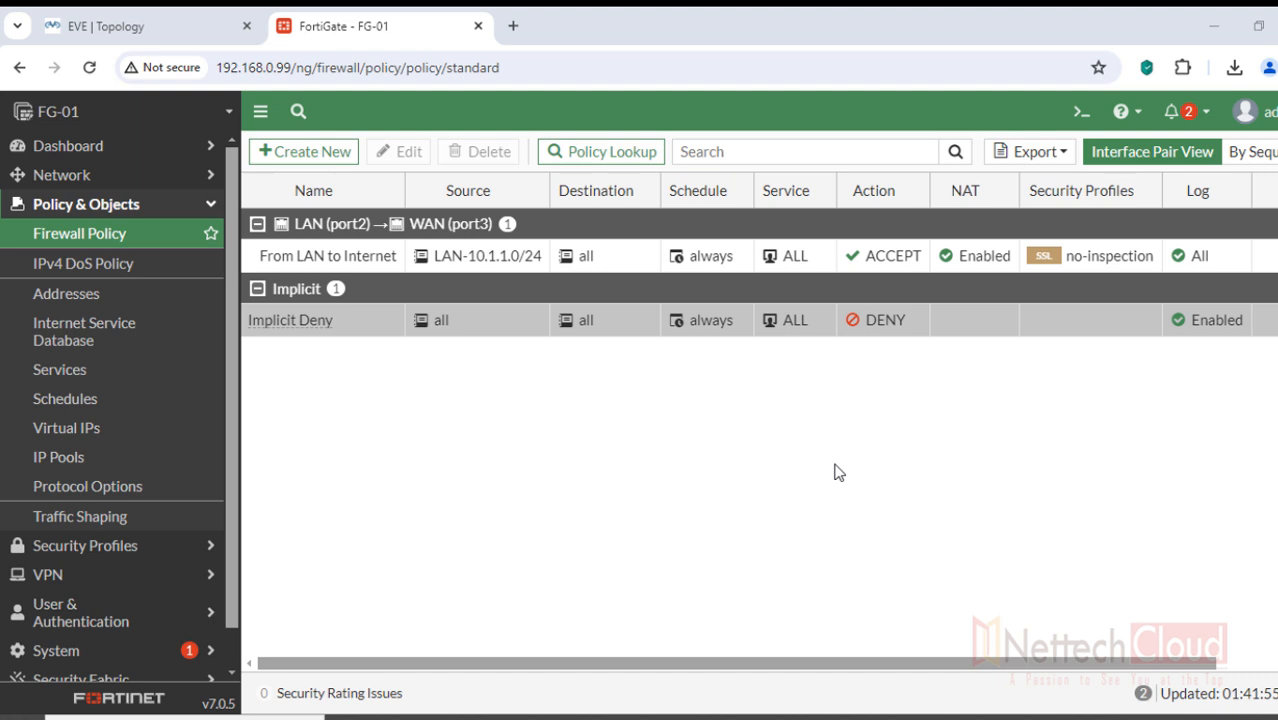
Start a new firewall policy and name it "From Internet to DMZ Webserver".
{"action": "left_click", "coordinate": [302, 151]}
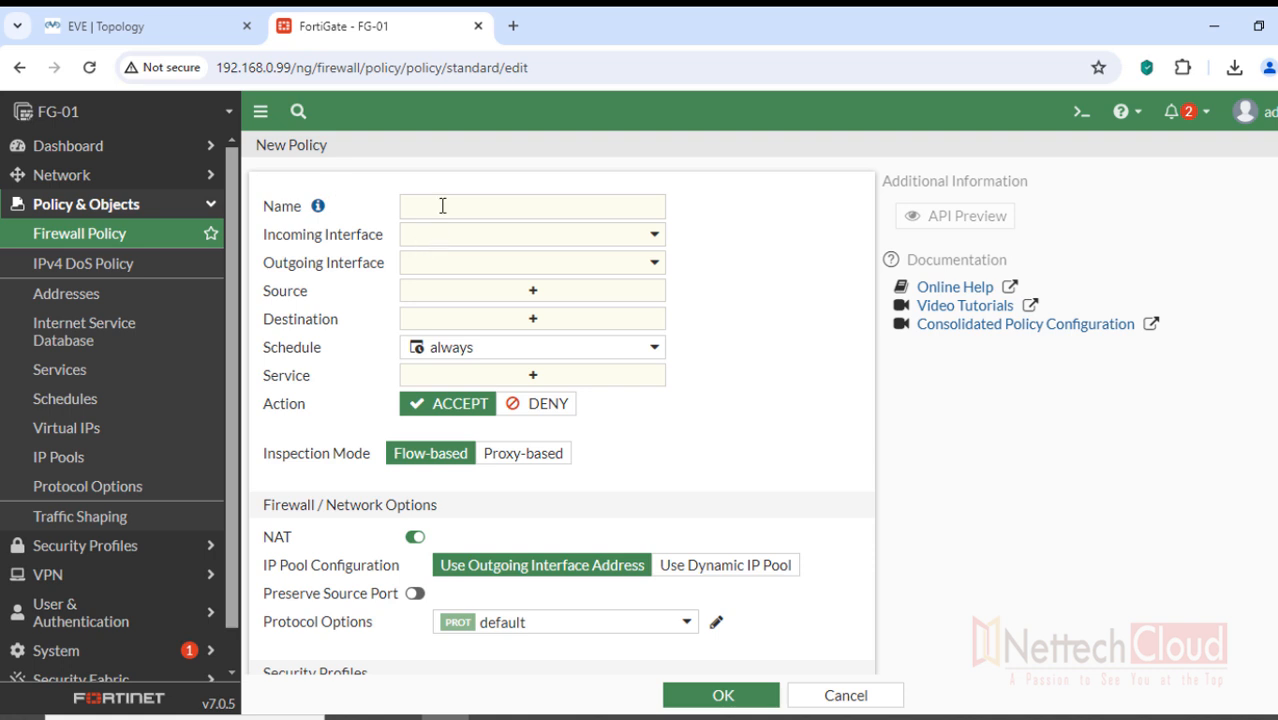
{"action": "left_click", "coordinate": [442, 205]}
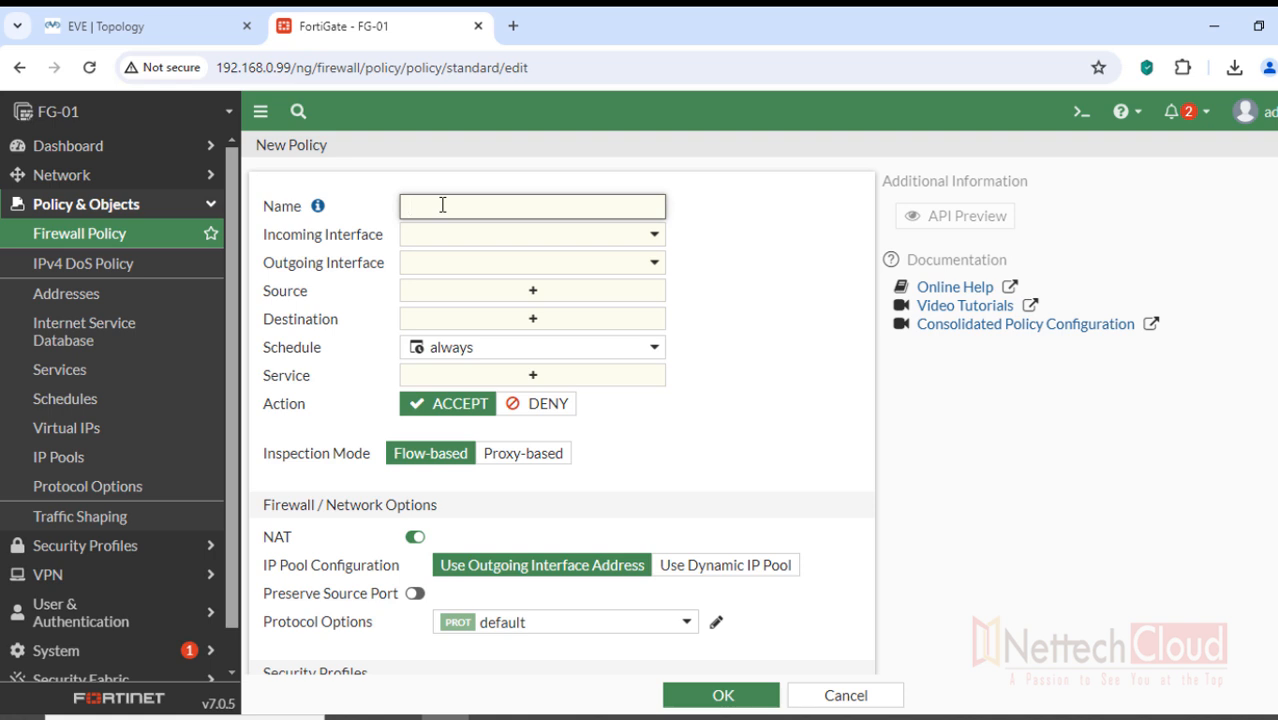
{"action": "type", "text": "From Internet to DMZ Webserver"}
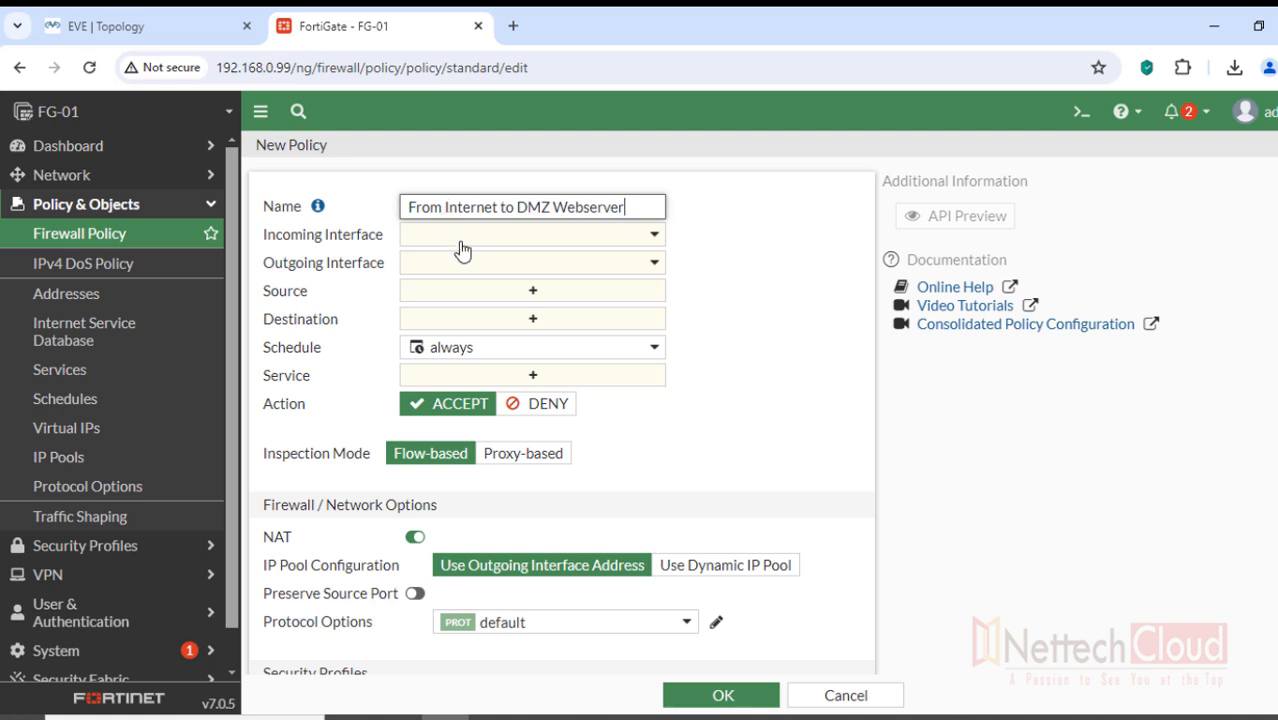
Set the policy's incoming interface to WAN (port3) and its outgoing interface to DMZ (port4).
{"action": "left_click", "coordinate": [464, 245]}
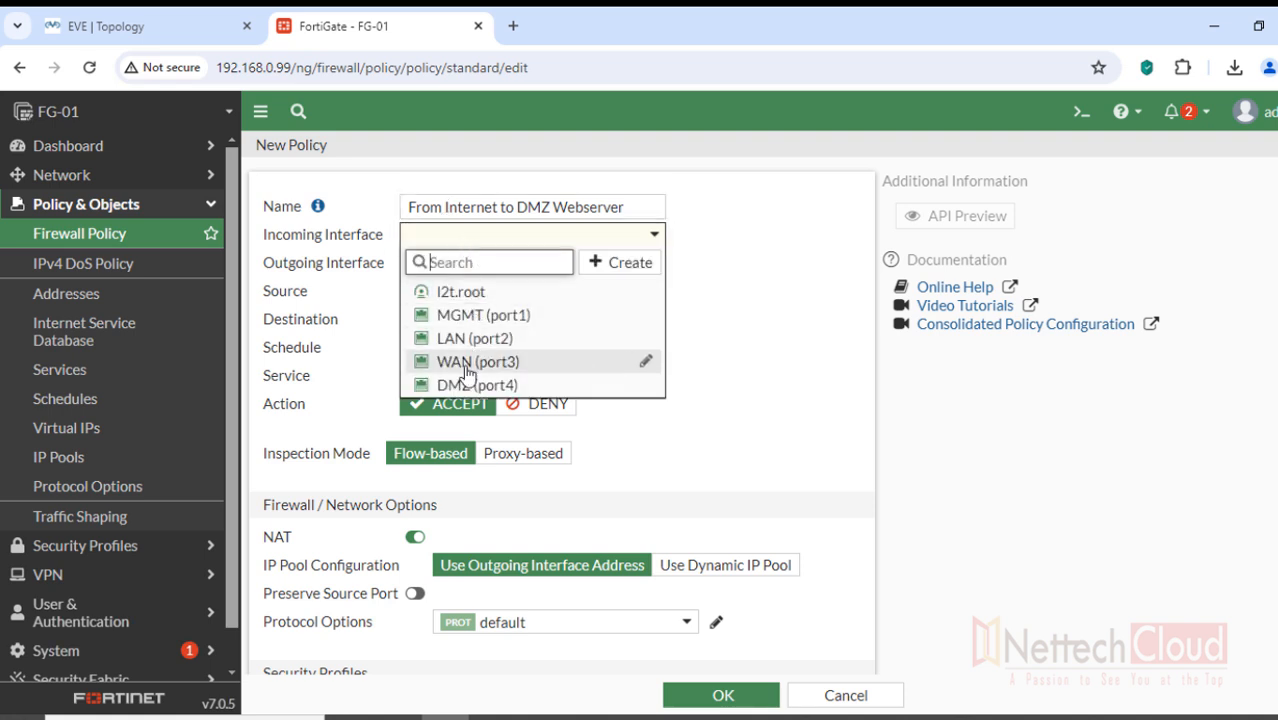
{"action": "left_click", "coordinate": [467, 364]}
{"action": "left_click", "coordinate": [457, 272]}
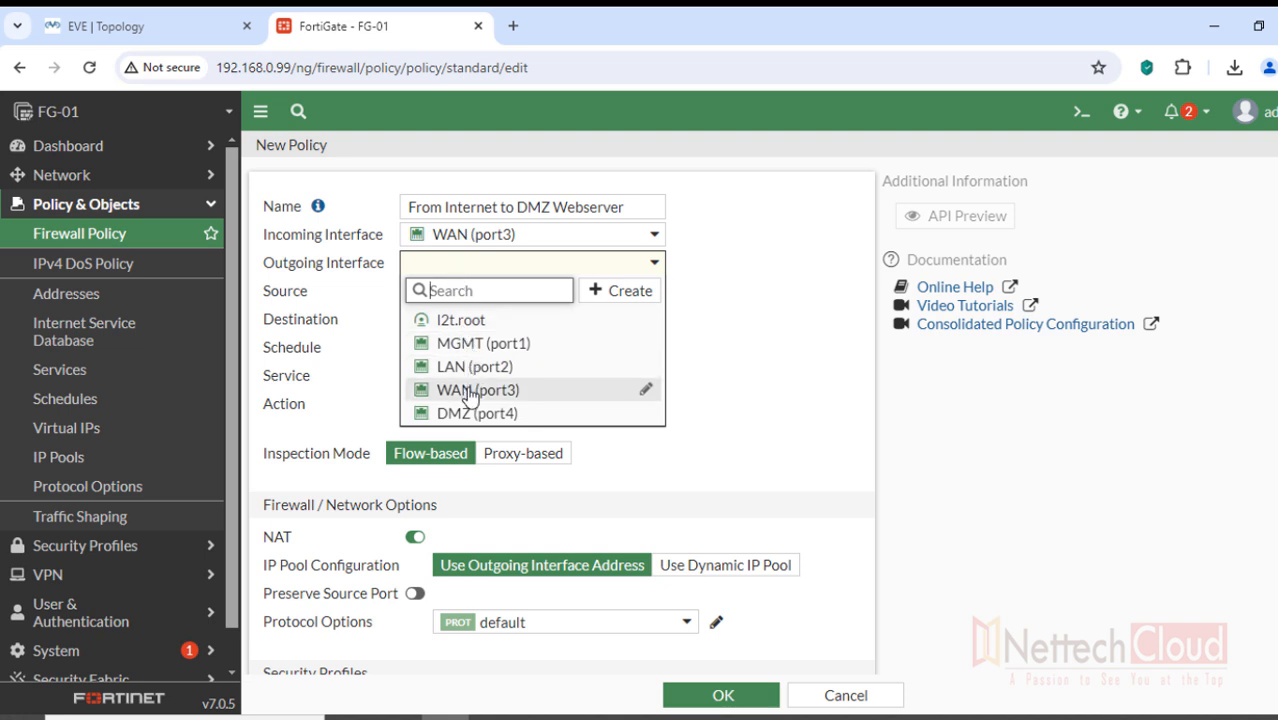
{"action": "left_click", "coordinate": [471, 413]}
Set the policy's source address to all and open the options for creating a new destination entry.
{"action": "left_click", "coordinate": [479, 300]}
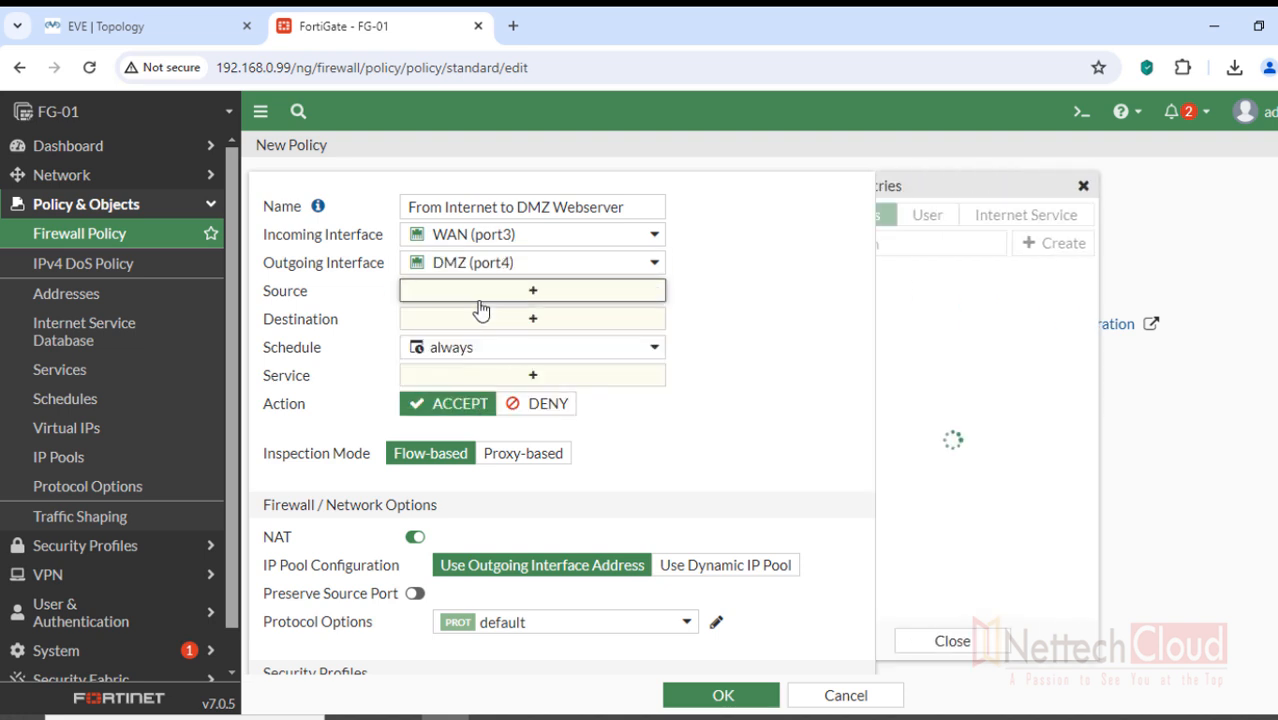
{"action": "left_click", "coordinate": [904, 303]}
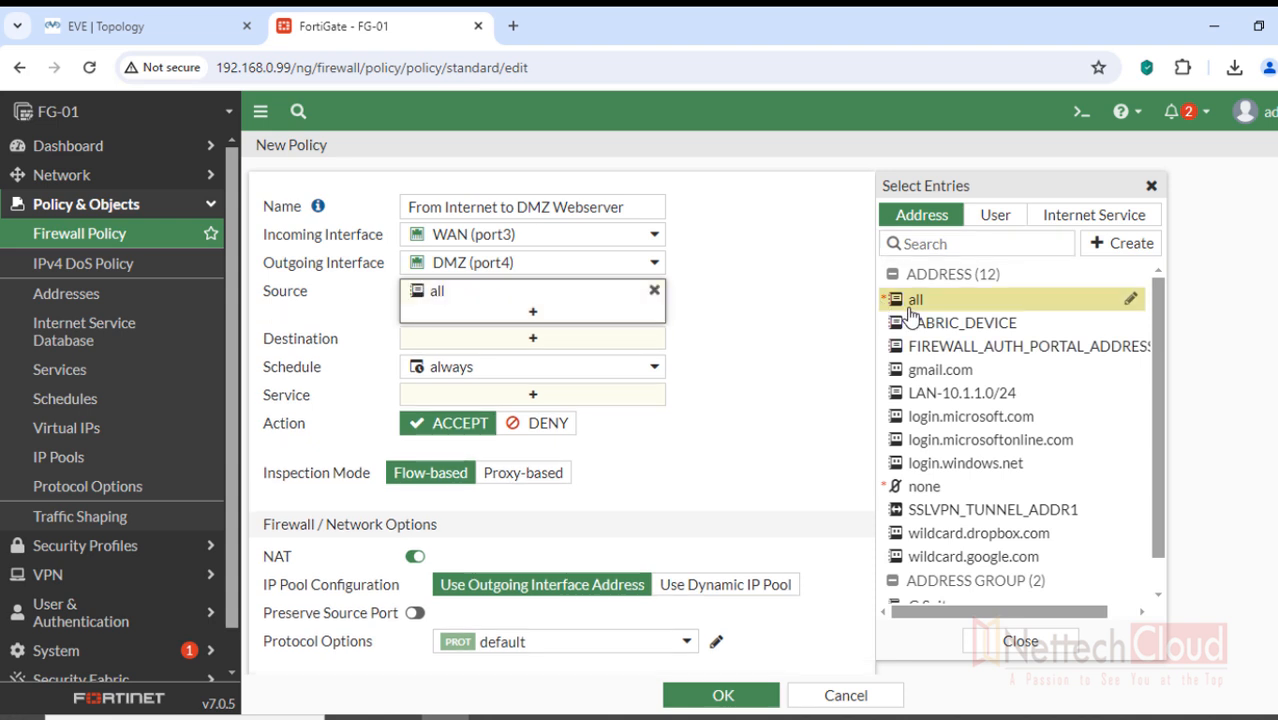
{"action": "left_click", "coordinate": [731, 326]}
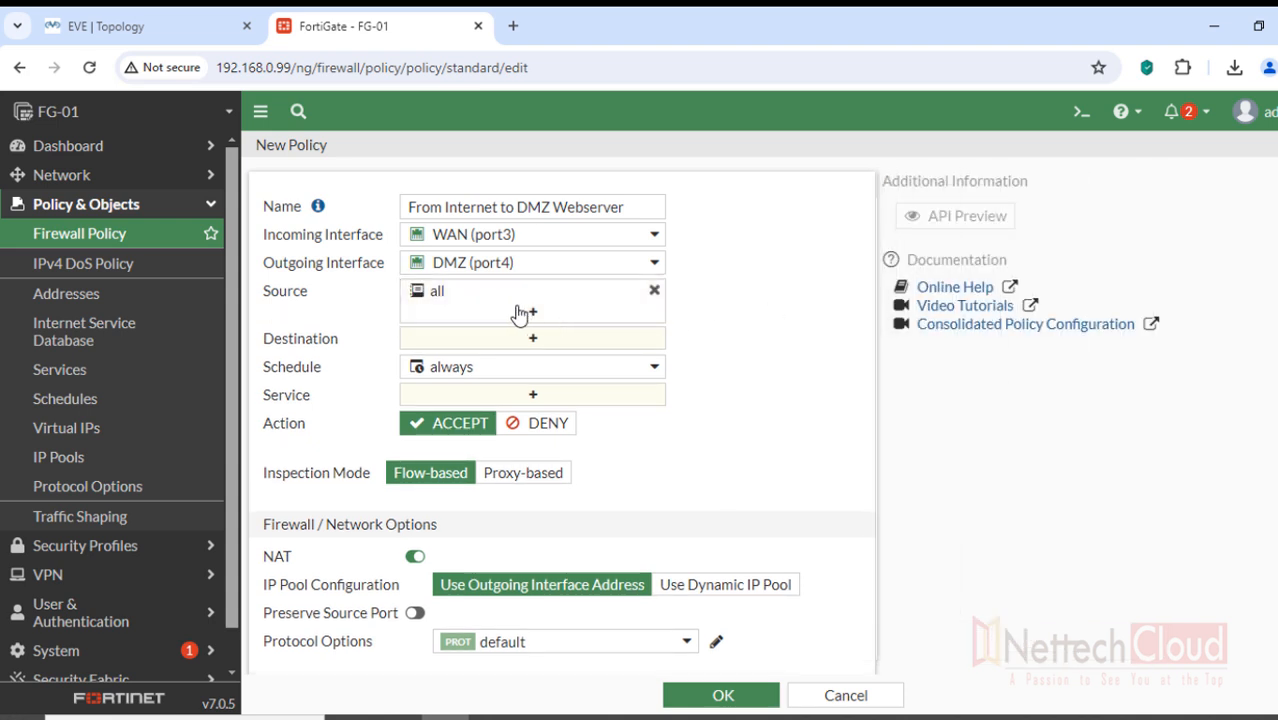
{"action": "left_click", "coordinate": [465, 347]}
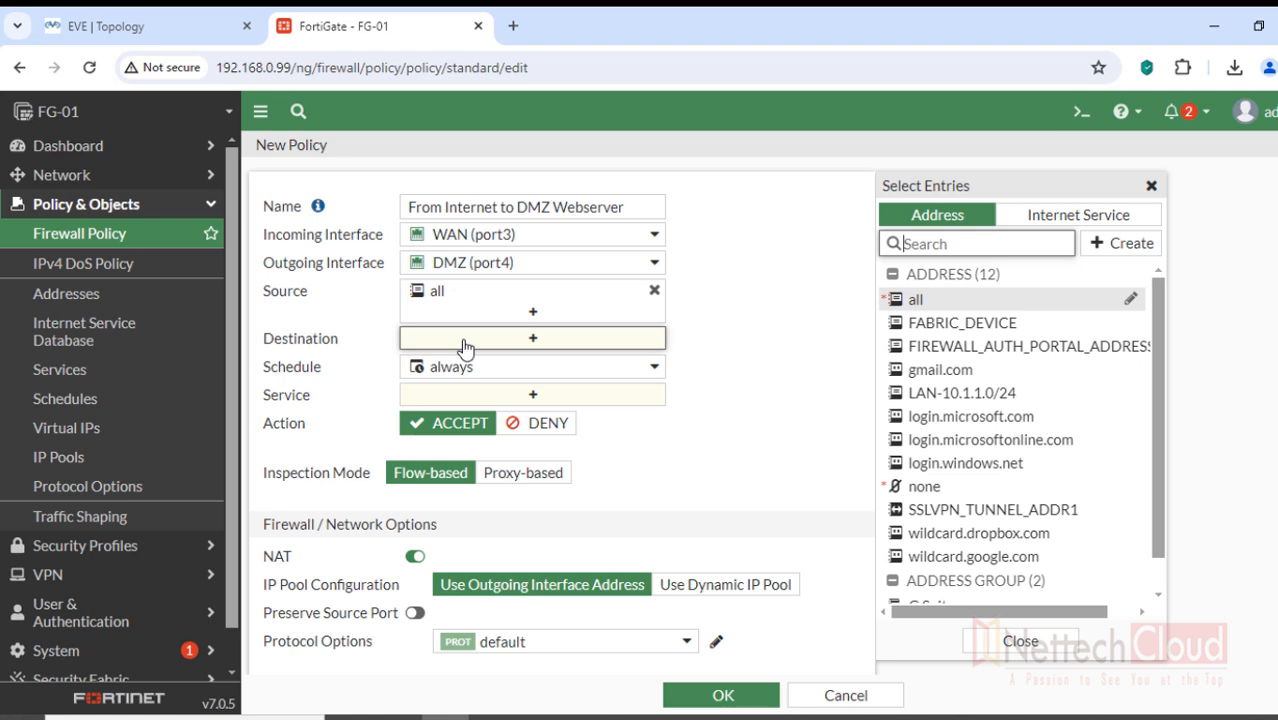
{"action": "left_click", "coordinate": [1110, 243]}
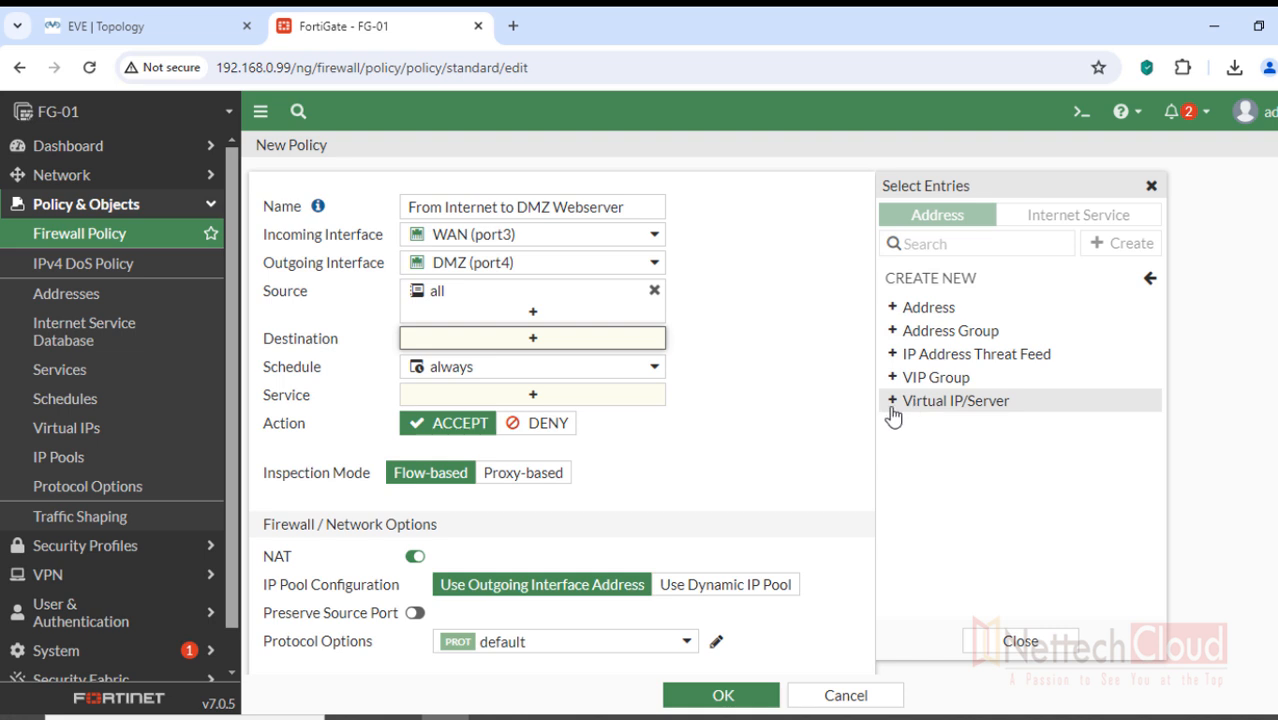
{"action": "left_click", "coordinate": [1275, 364]}
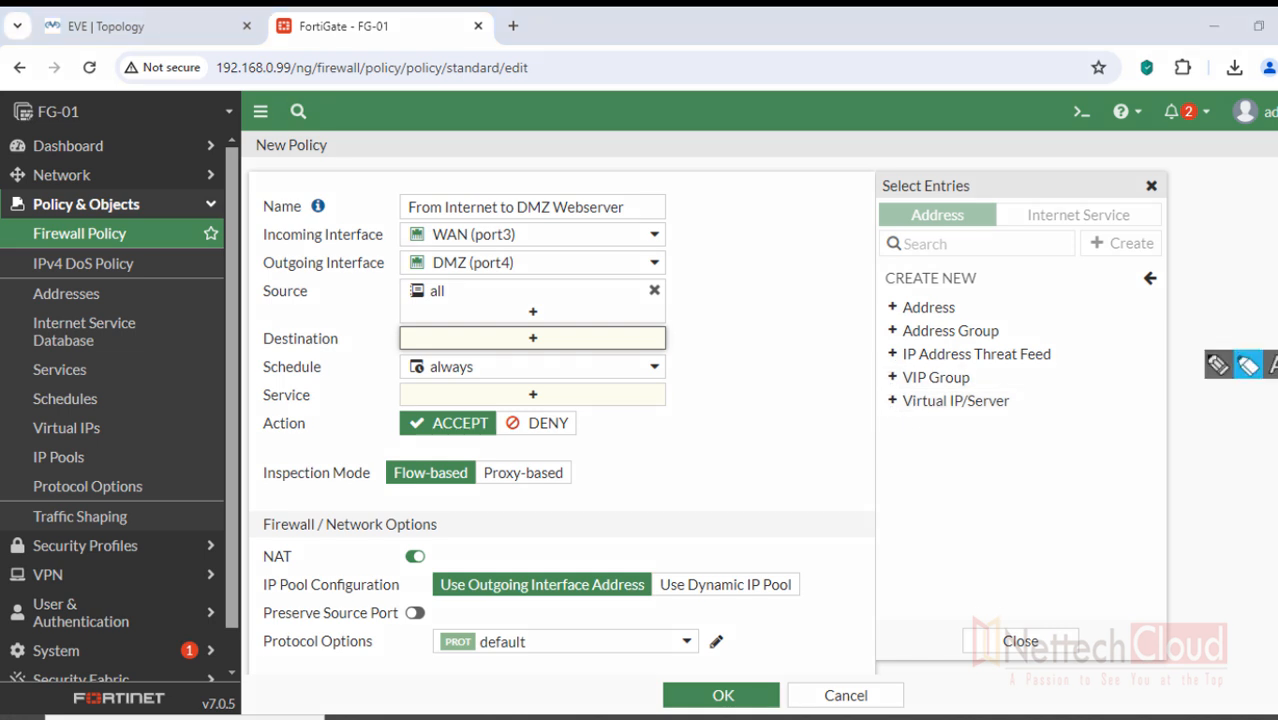
{"action": "mouse_move", "coordinate": [887, 400]}
{"action": "left_mouse_down"}
{"action": "mouse_move", "coordinate": [1008, 401]}
{"action": "mouse_move", "coordinate": [925, 428]}
{"action": "mouse_move", "coordinate": [880, 418]}
{"action": "mouse_move", "coordinate": [915, 395]}
{"action": "mouse_move", "coordinate": [1005, 398]}
{"action": "mouse_move", "coordinate": [905, 418]}
{"action": "mouse_move", "coordinate": [880, 405]}
{"action": "mouse_move", "coordinate": [1000, 407]}
{"action": "mouse_move", "coordinate": [884, 400]}
{"action": "mouse_move", "coordinate": [872, 424]}
{"action": "left_mouse_up"}
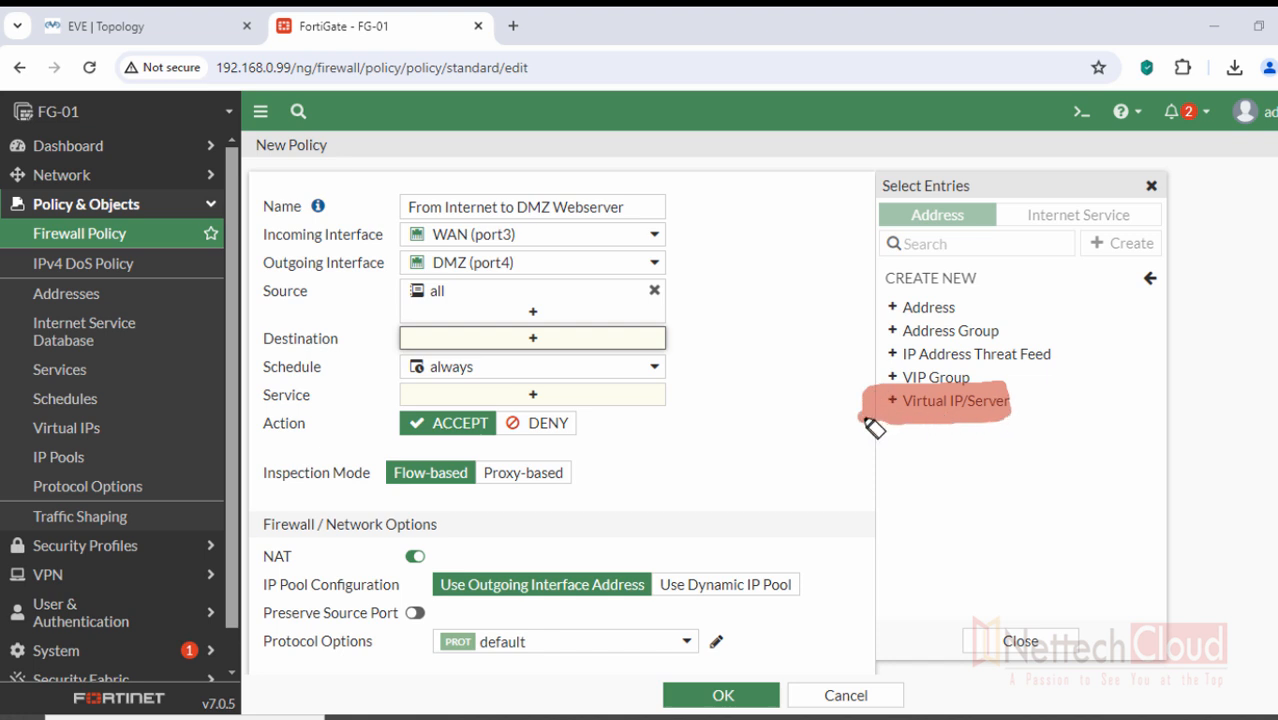
{"action": "mouse_move", "coordinate": [866, 418]}
{"action": "left_mouse_down"}
{"action": "mouse_move", "coordinate": [865, 391]}
{"action": "mouse_move", "coordinate": [868, 405]}
{"action": "mouse_move", "coordinate": [914, 422]}
{"action": "left_mouse_up"}
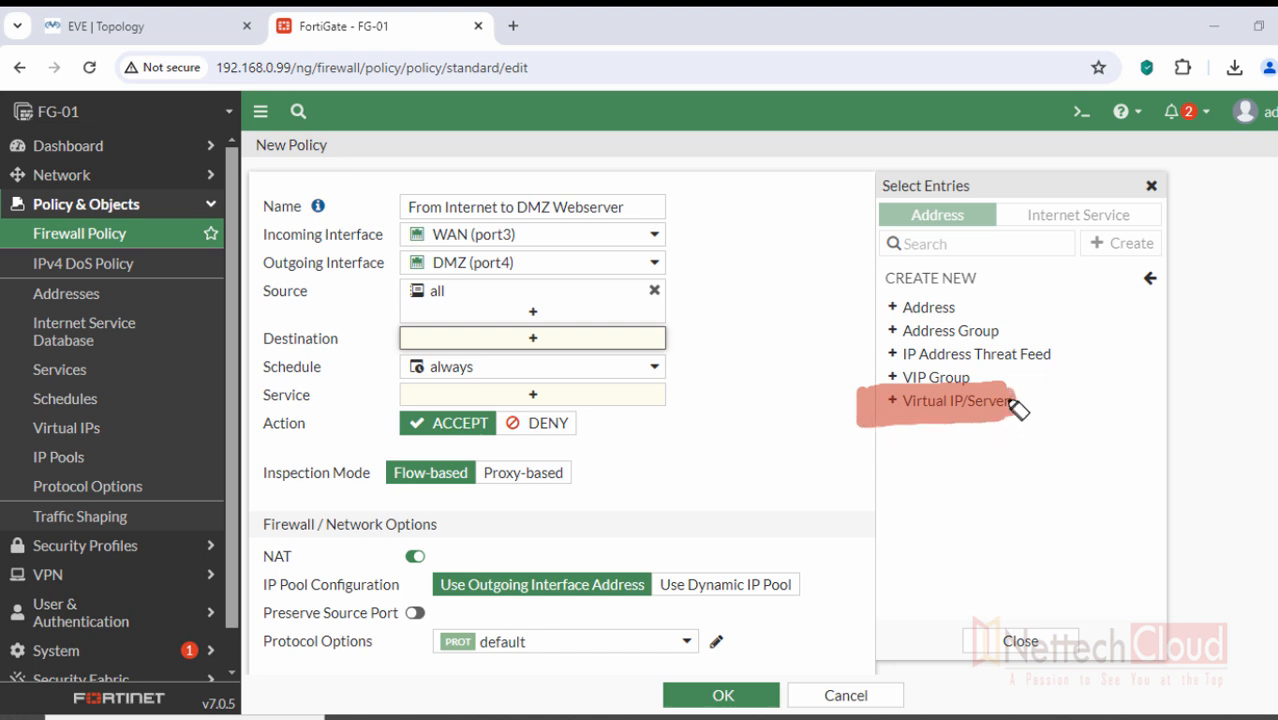
{"action": "mouse_move", "coordinate": [850, 408]}
{"action": "left_mouse_down"}
{"action": "mouse_move", "coordinate": [656, 314]}
{"action": "mouse_move", "coordinate": [561, 340]}
{"action": "left_mouse_up"}
{"action": "mouse_move", "coordinate": [556, 292]}
{"action": "left_mouse_down"}
{"action": "mouse_move", "coordinate": [551, 337]}
{"action": "mouse_move", "coordinate": [603, 357]}
{"action": "left_mouse_up"}
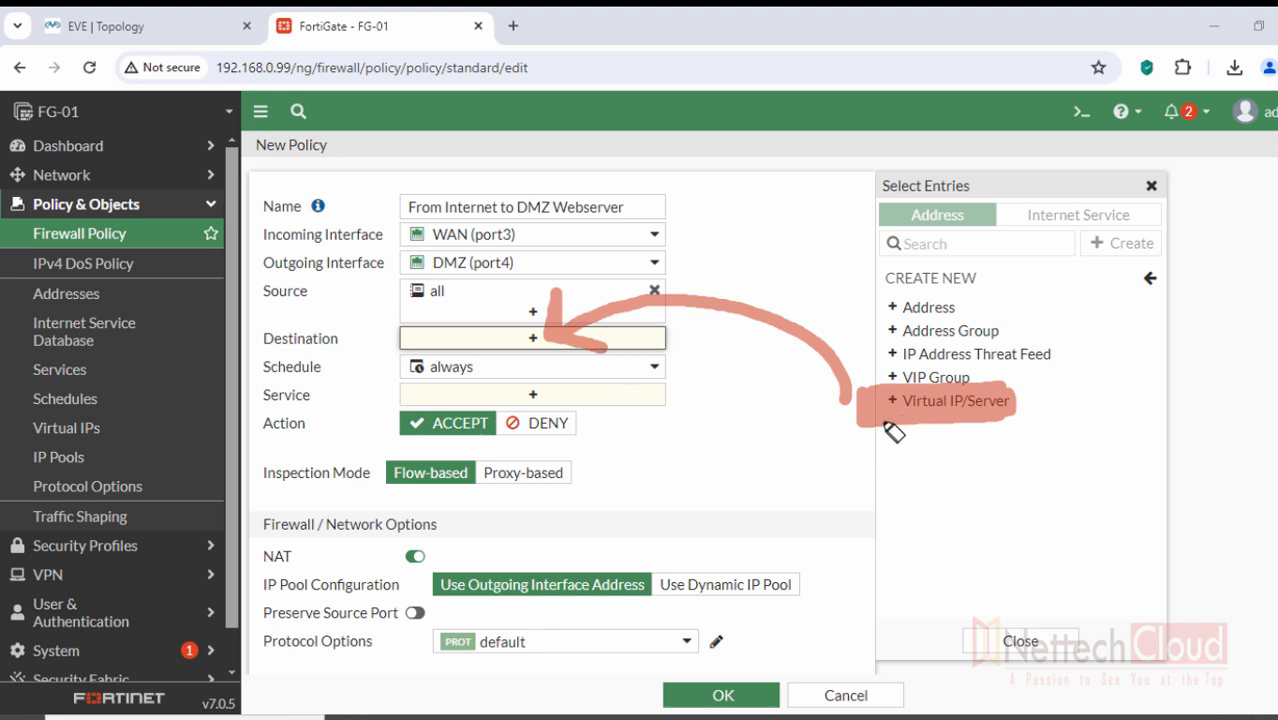
{"action": "left_click", "coordinate": [1048, 385]}
{"action": "left_click", "coordinate": [1059, 434]}
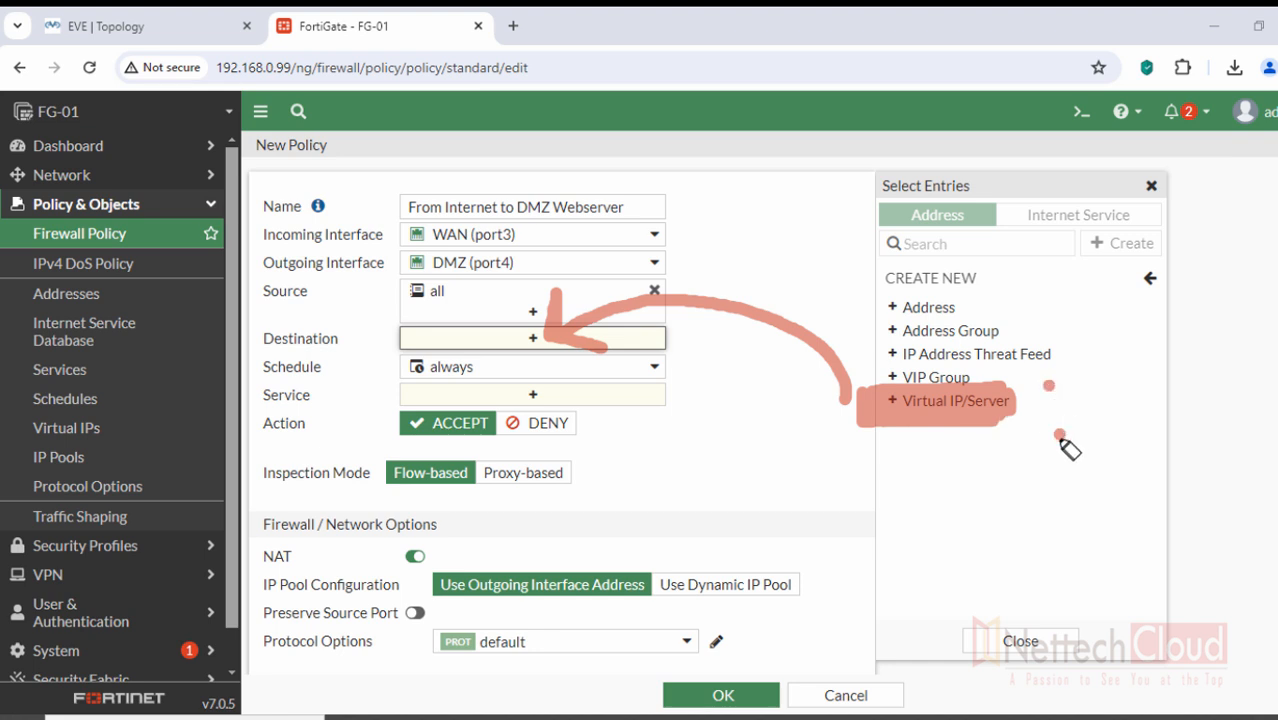
{"action": "left_click", "coordinate": [1086, 434]}
{"action": "left_click", "coordinate": [1075, 381]}
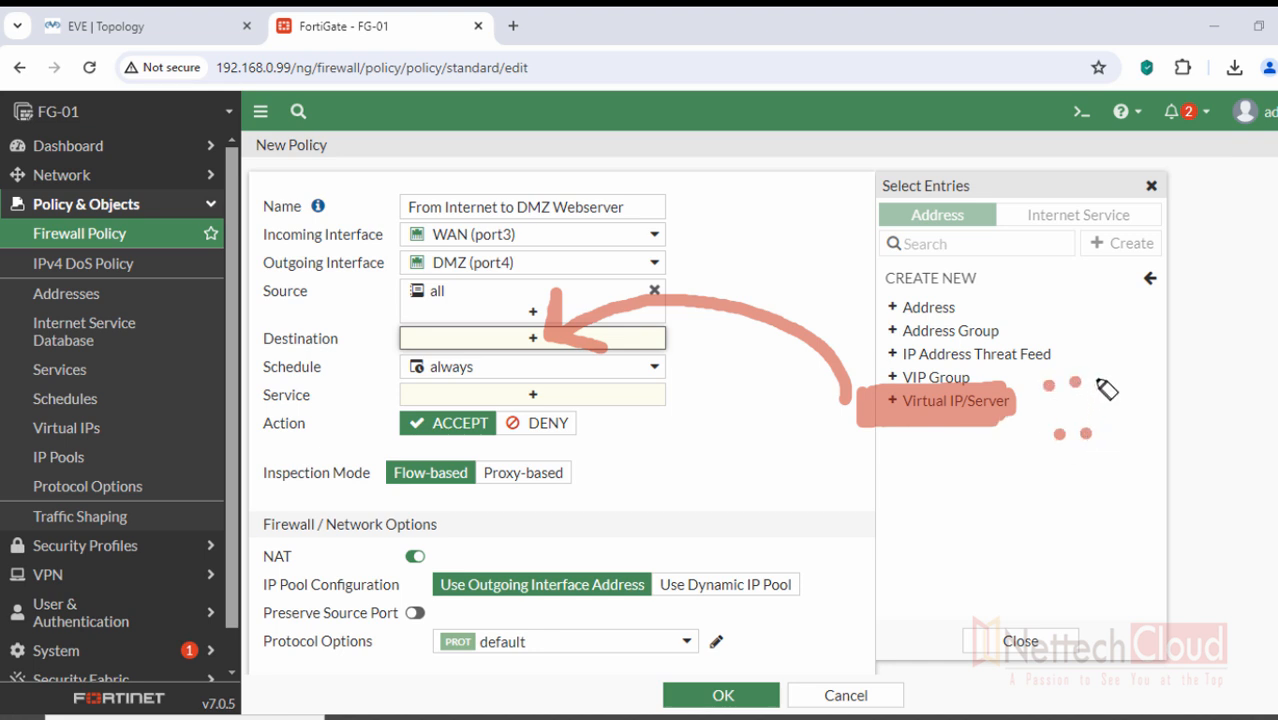
{"action": "left_click", "coordinate": [1096, 378]}
{"action": "mouse_move", "coordinate": [822, 411]}
{"action": "left_mouse_down"}
{"action": "mouse_move", "coordinate": [827, 377]}
{"action": "mouse_move", "coordinate": [633, 311]}
{"action": "mouse_move", "coordinate": [575, 330]}
{"action": "left_mouse_up"}
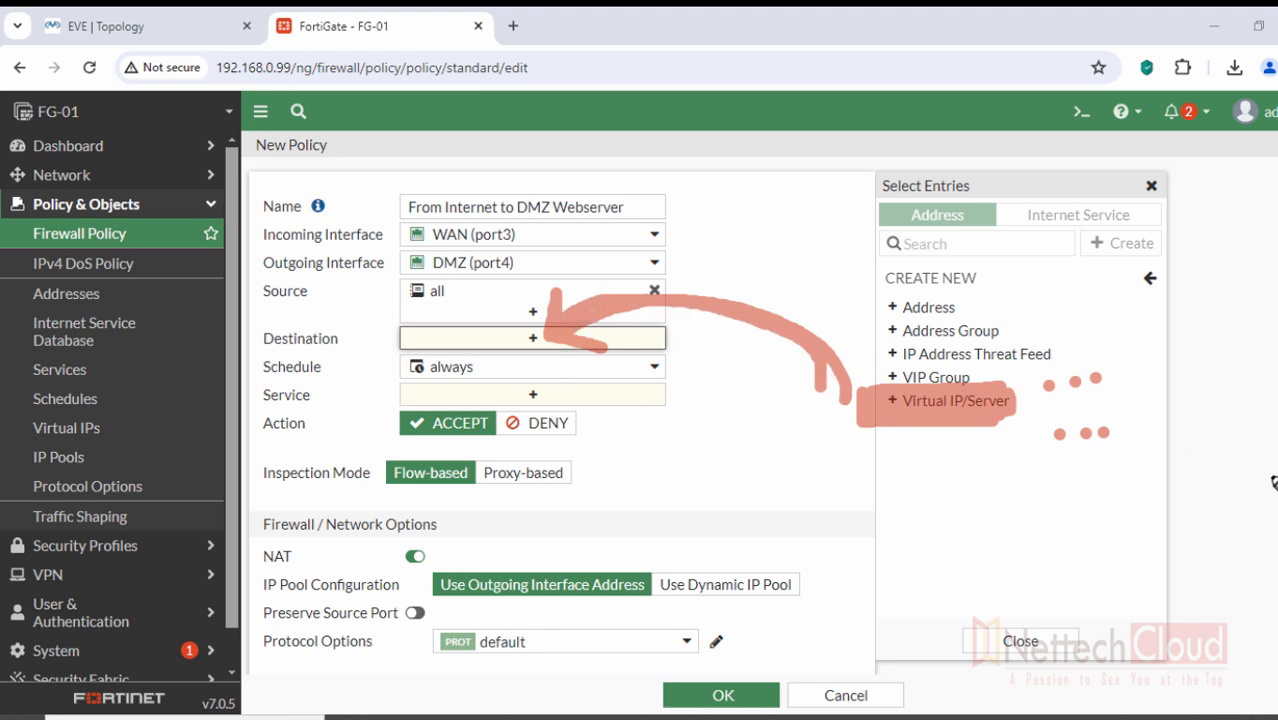
Start a new virtual IP for the policy's destination and name it DMZVirtual_IP.
{"action": "left_click", "coordinate": [1275, 335]}
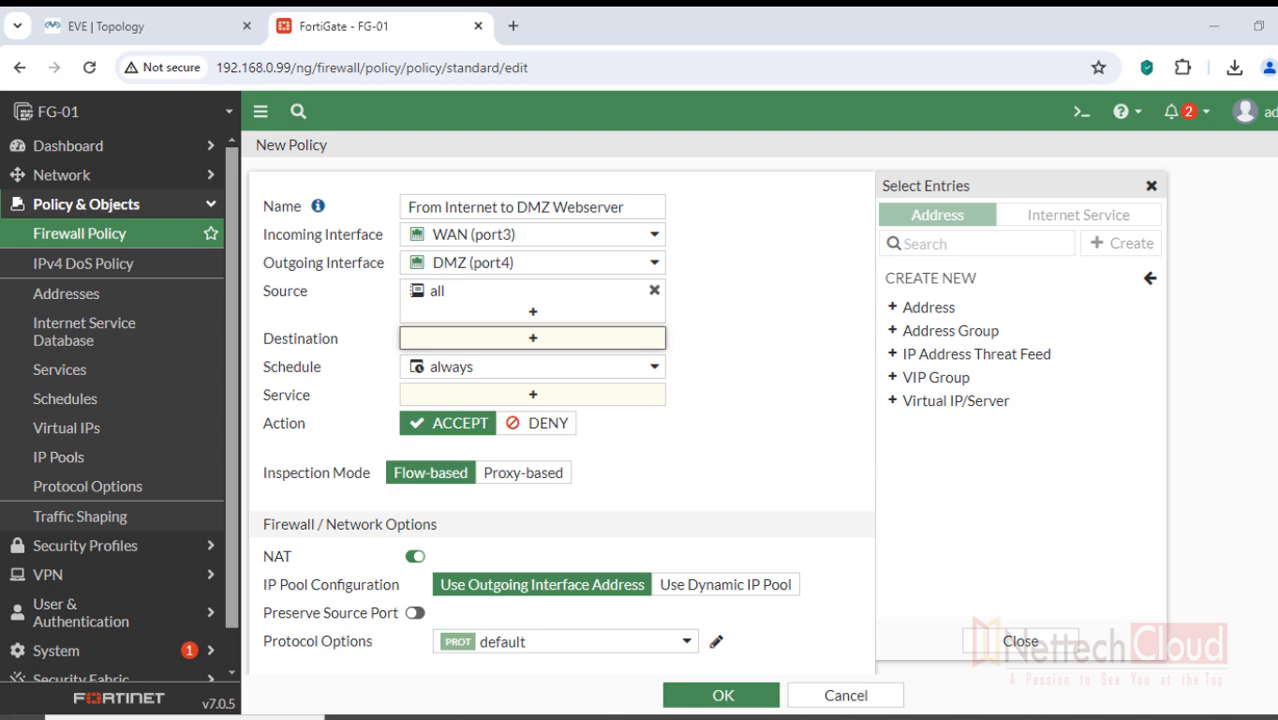
{"action": "left_click", "coordinate": [911, 402]}
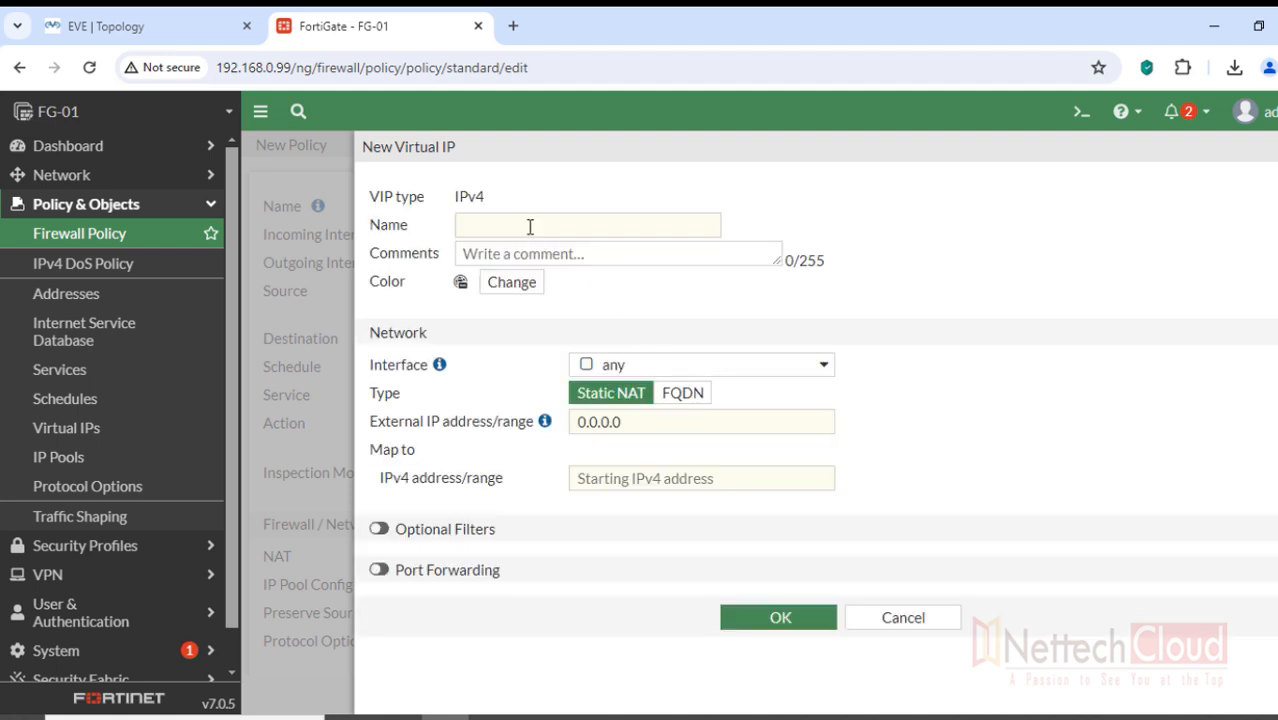
{"action": "left_click", "coordinate": [530, 227]}
{"action": "type", "text": "DMZ"}
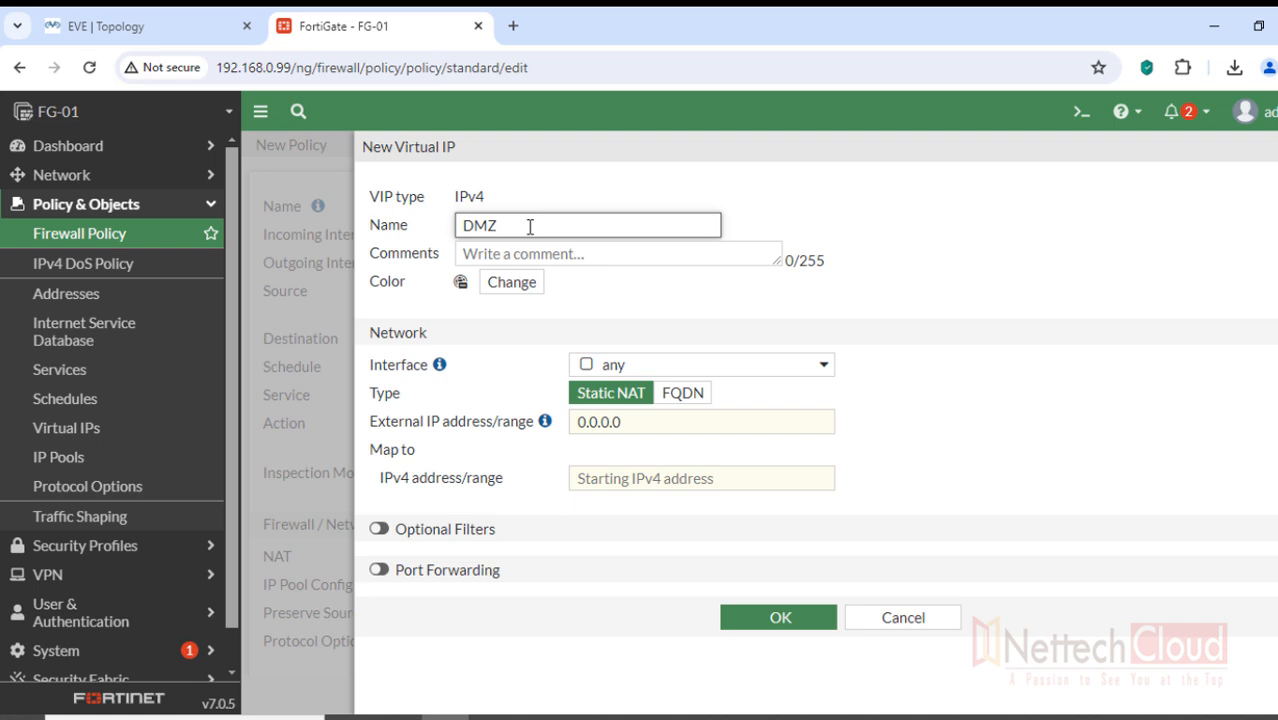
{"action": "type", "text": "VirtualIP"}
{"action": "left_click", "coordinate": [542, 228]}
{"action": "type", "text": "_IP"}
Set the virtual IP's external address to 192.168.1.102 and map it to IPv4 address 172.16.1.2.
{"action": "left_click_drag", "start_coordinate": [372, 427], "coordinate": [513, 429]}
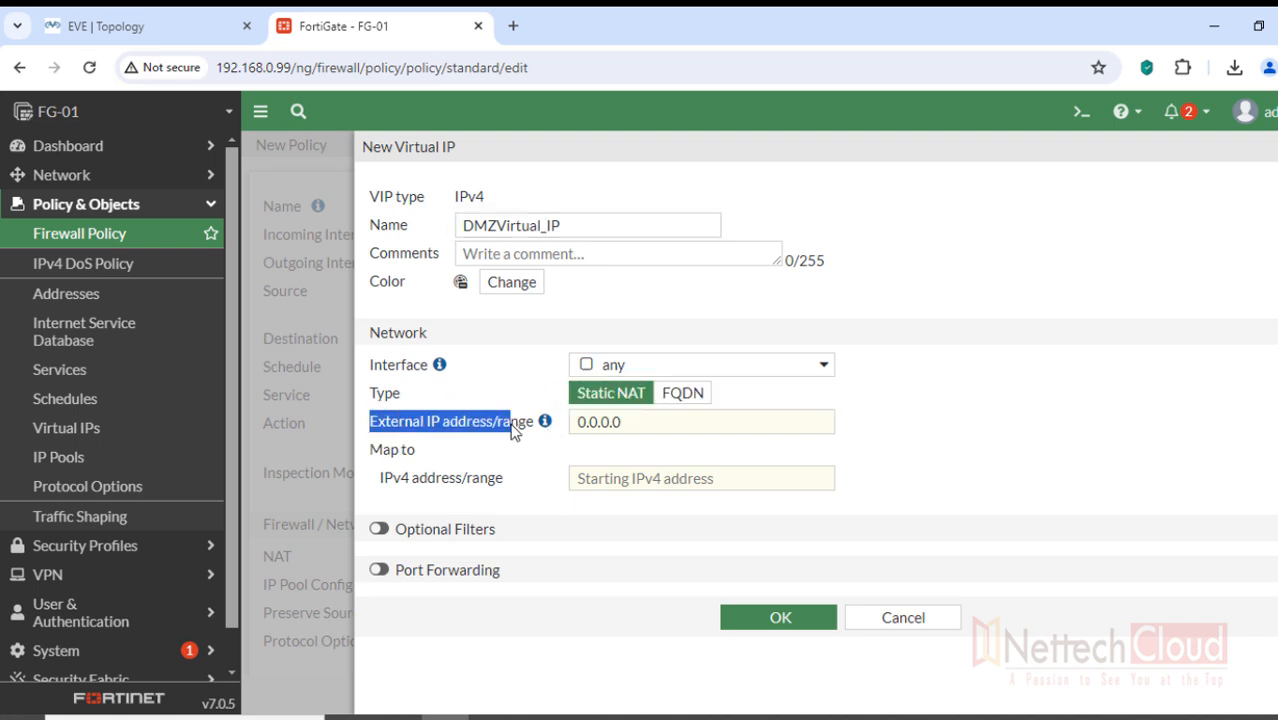
{"action": "left_click_drag", "start_coordinate": [624, 424], "coordinate": [566, 432]}
{"action": "type", "text": "192.168.1."}
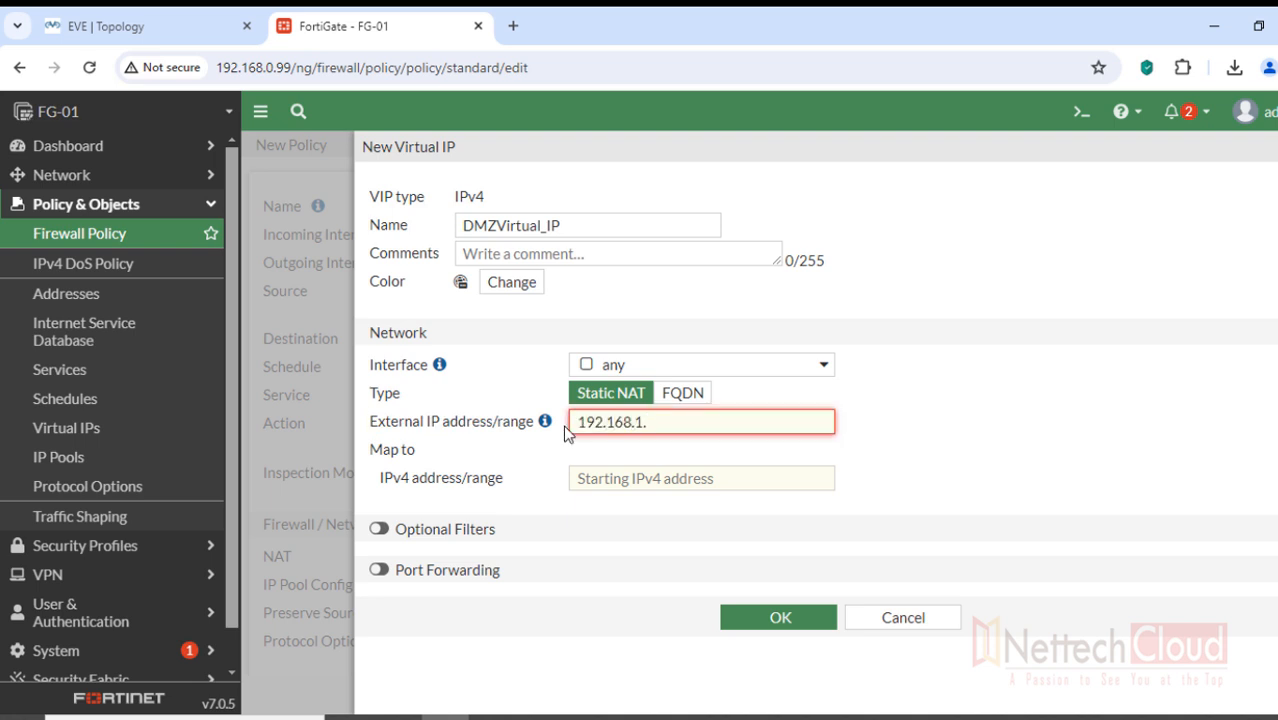
{"action": "type", "text": "102"}
{"action": "left_click", "coordinate": [613, 478]}
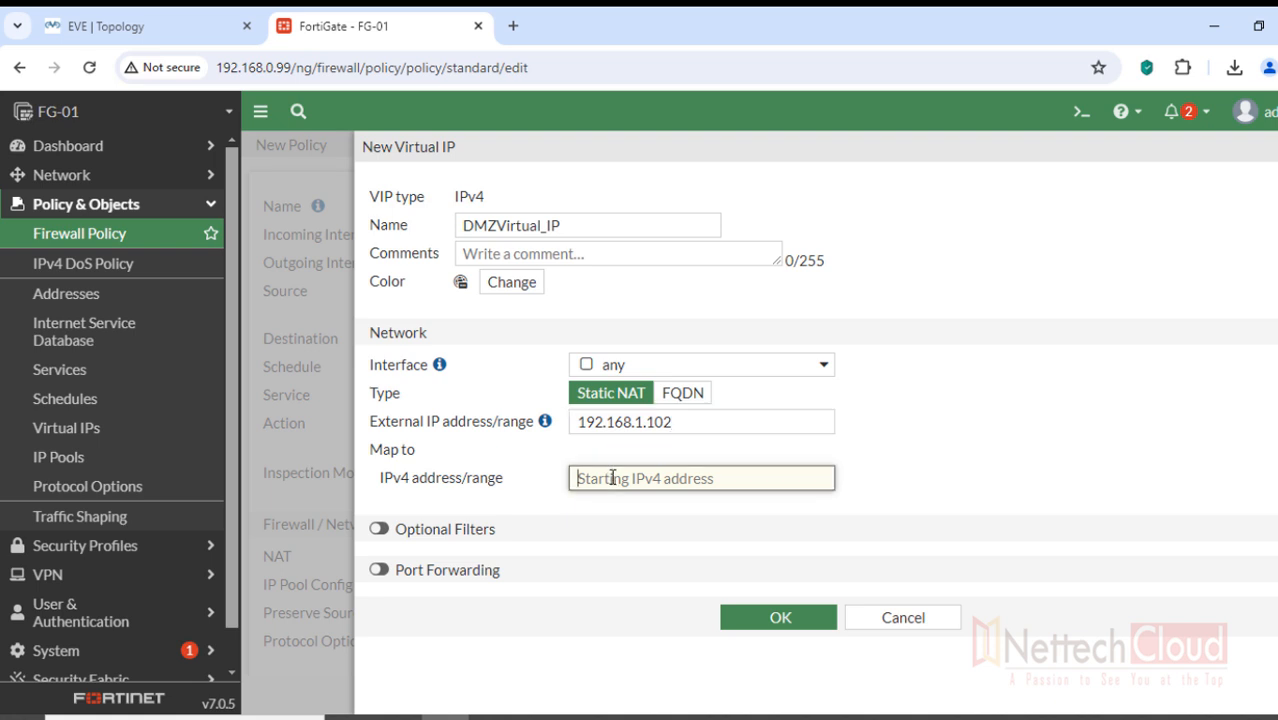
{"action": "type", "text": "172.16.1.2"}
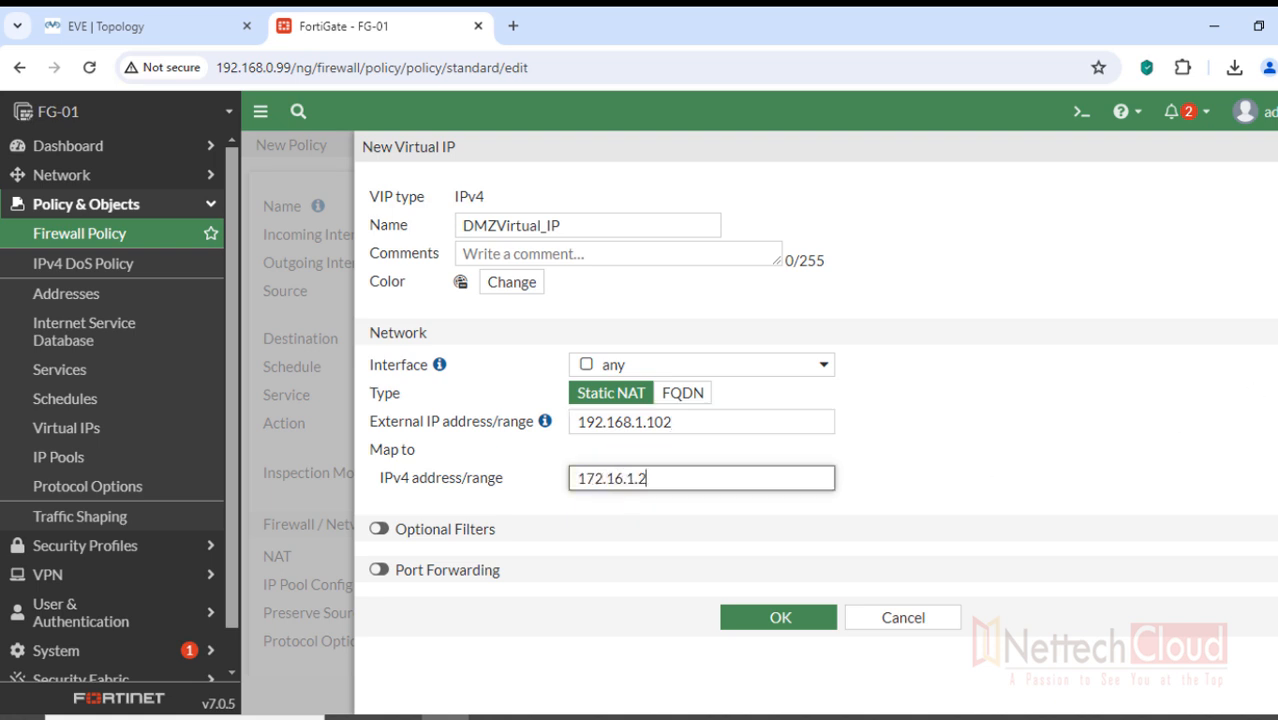
{"action": "mouse_move", "coordinate": [1276, 364]}
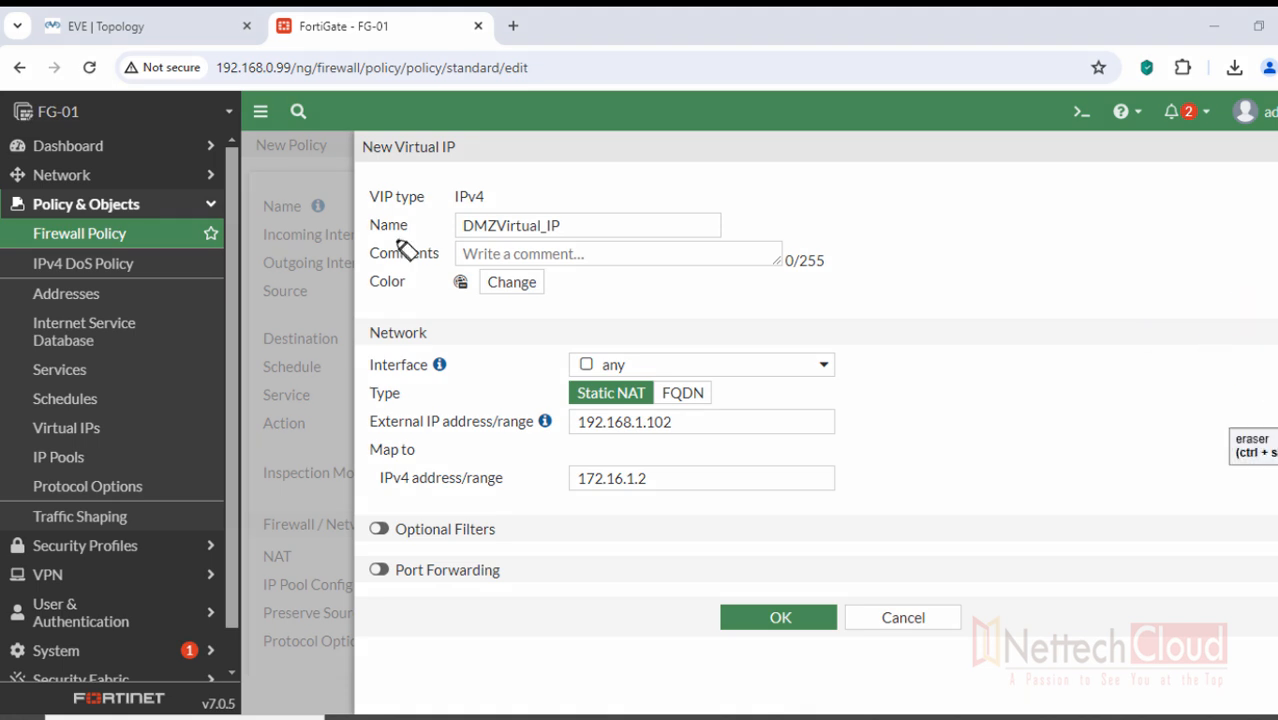
{"action": "mouse_move", "coordinate": [580, 422]}
{"action": "left_mouse_down"}
{"action": "mouse_move", "coordinate": [630, 425]}
{"action": "mouse_move", "coordinate": [613, 428]}
{"action": "left_mouse_up"}
{"action": "mouse_move", "coordinate": [635, 485]}
{"action": "left_mouse_down"}
{"action": "mouse_move", "coordinate": [616, 500]}
{"action": "mouse_move", "coordinate": [625, 483]}
{"action": "left_mouse_up"}
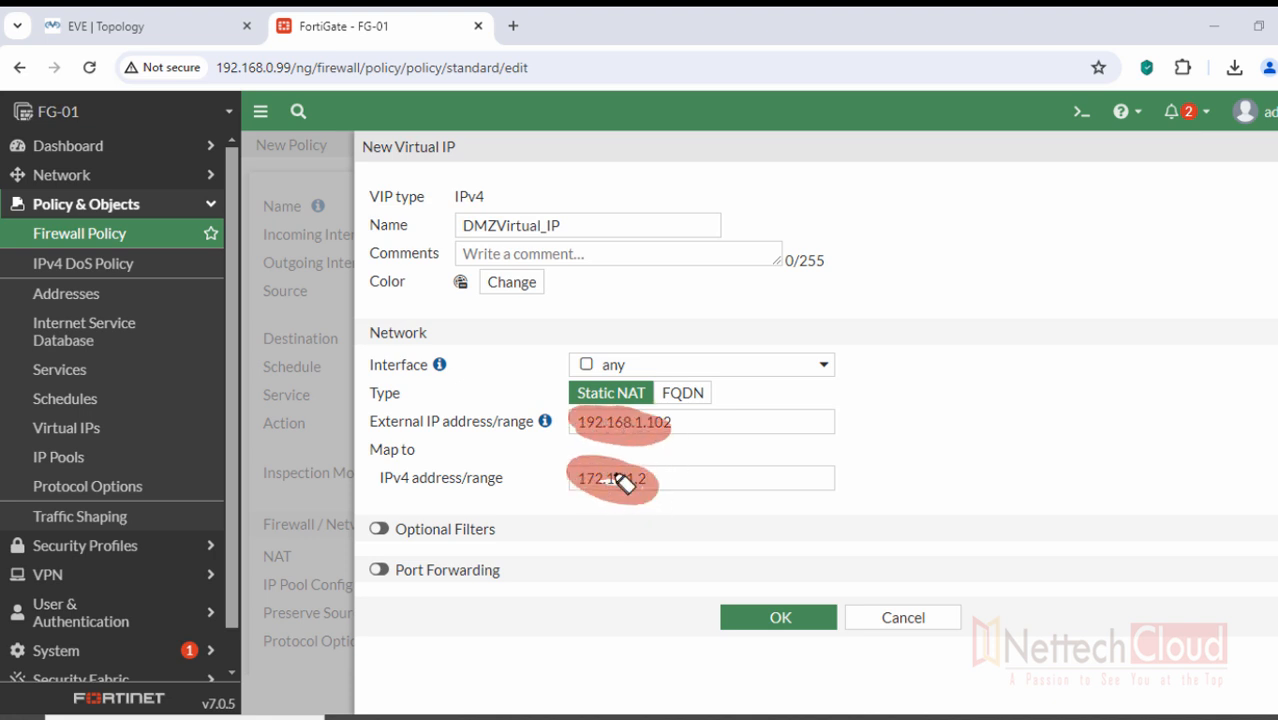
{"action": "left_click", "coordinate": [506, 360]}
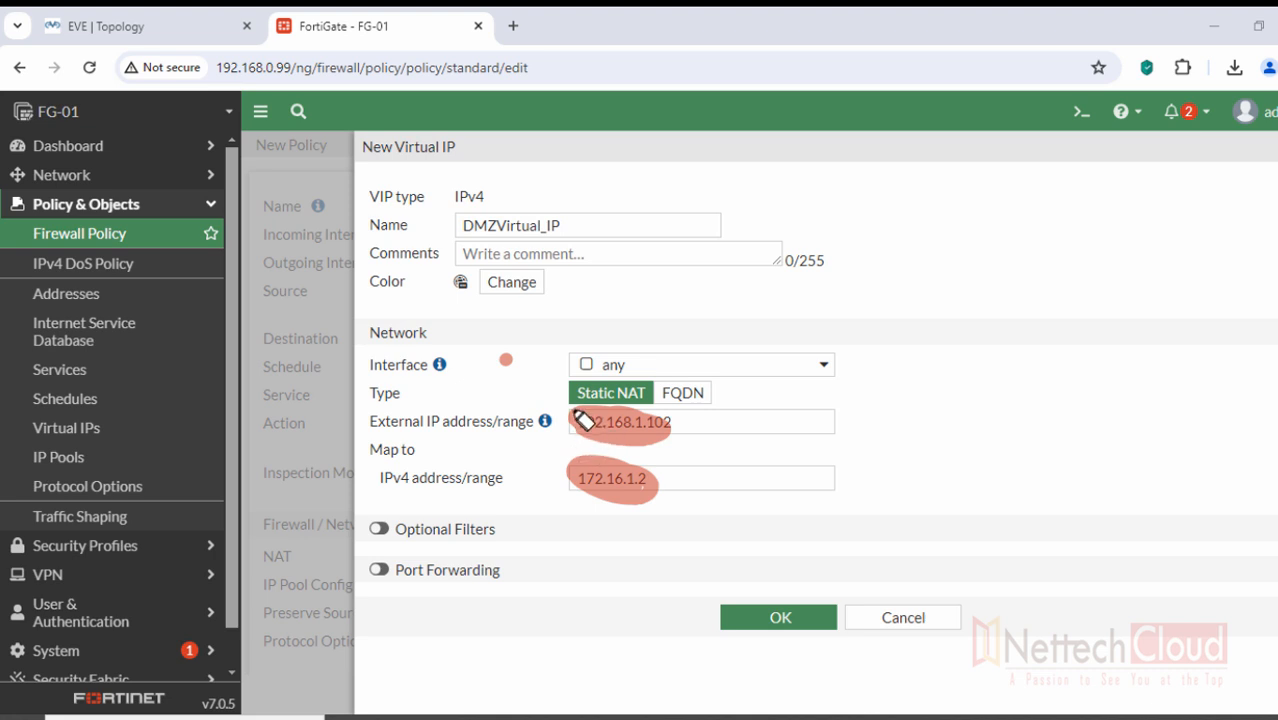
{"action": "left_click", "coordinate": [556, 396]}
{"action": "left_click_drag", "start_coordinate": [699, 408], "coordinate": [712, 415]}
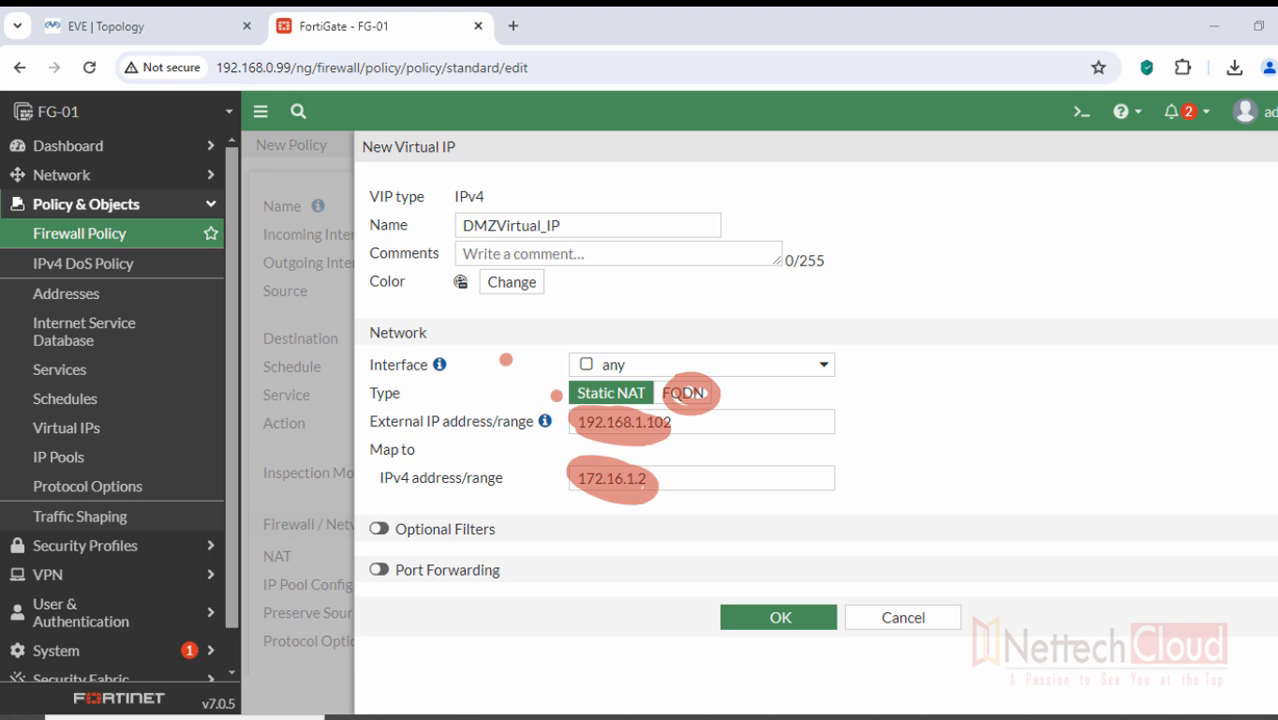
{"action": "left_click", "coordinate": [1270, 392]}
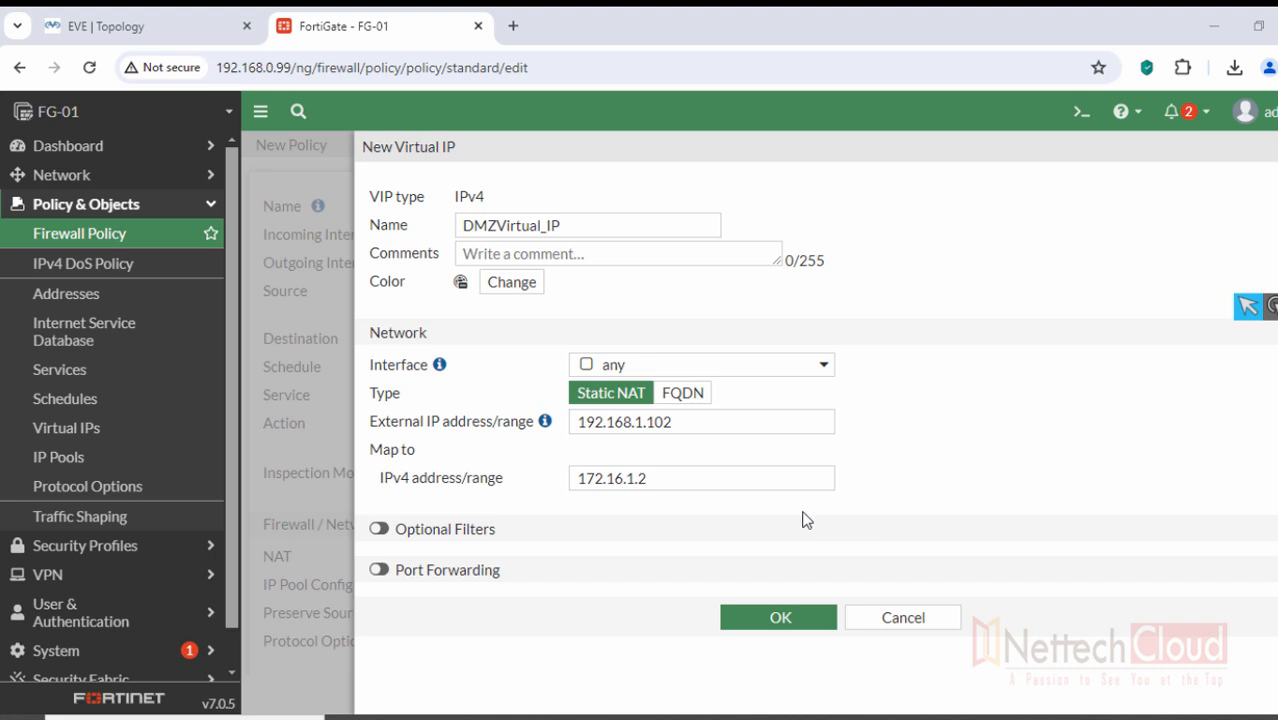
{"action": "left_click", "coordinate": [382, 571]}
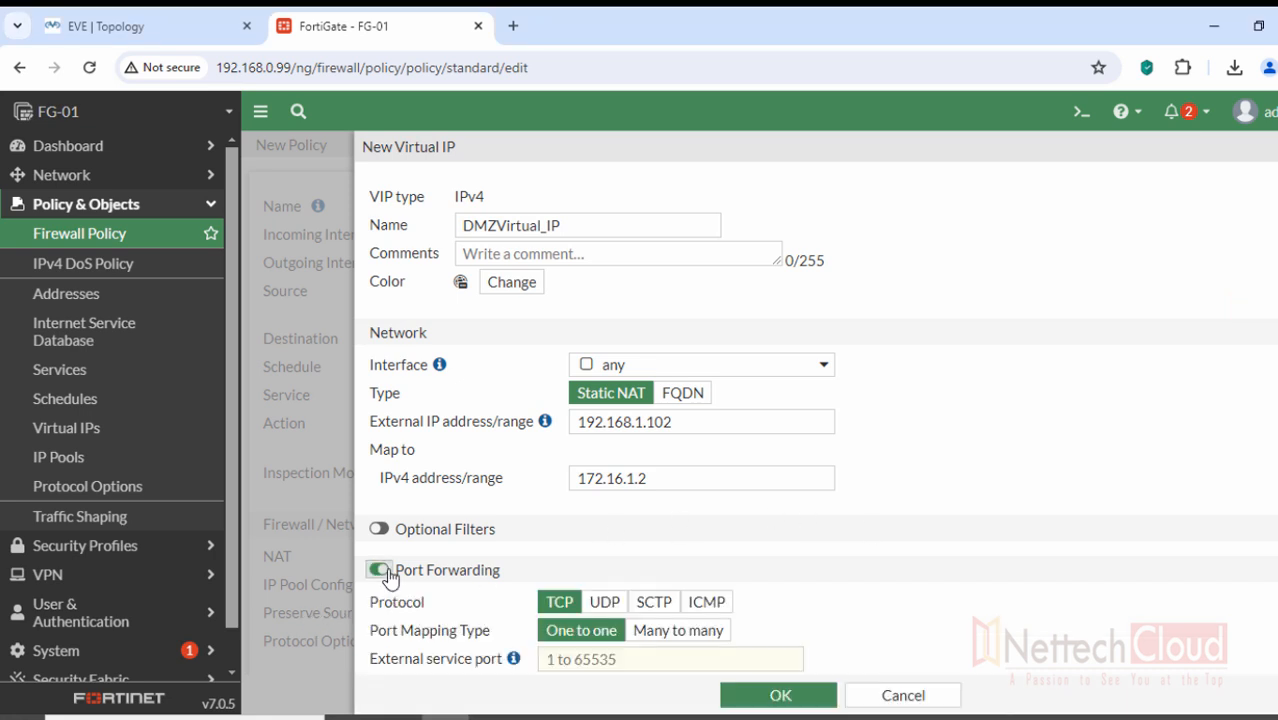
{"action": "scroll", "coordinate": [760, 522], "scroll_direction": "down", "scroll_amount": 1}
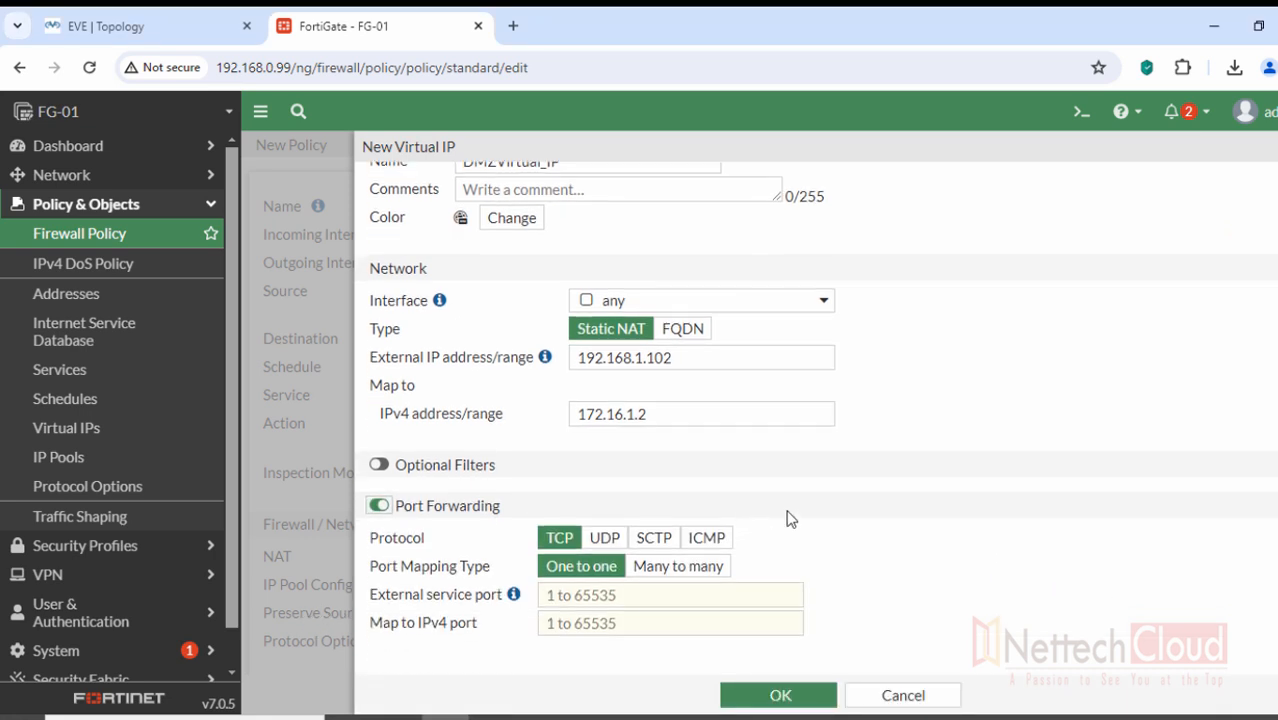
{"action": "left_click", "coordinate": [612, 598]}
{"action": "left_click", "coordinate": [601, 620]}
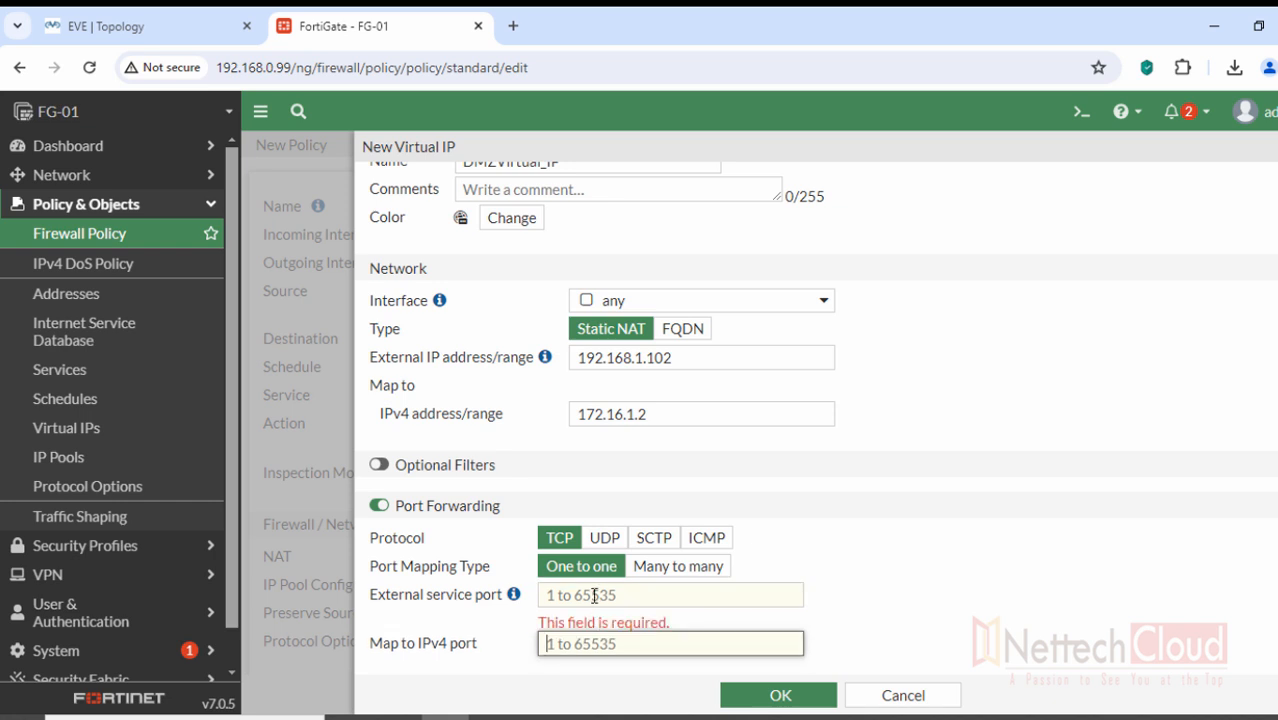
{"action": "left_click", "coordinate": [594, 596]}
{"action": "left_click", "coordinate": [583, 646]}
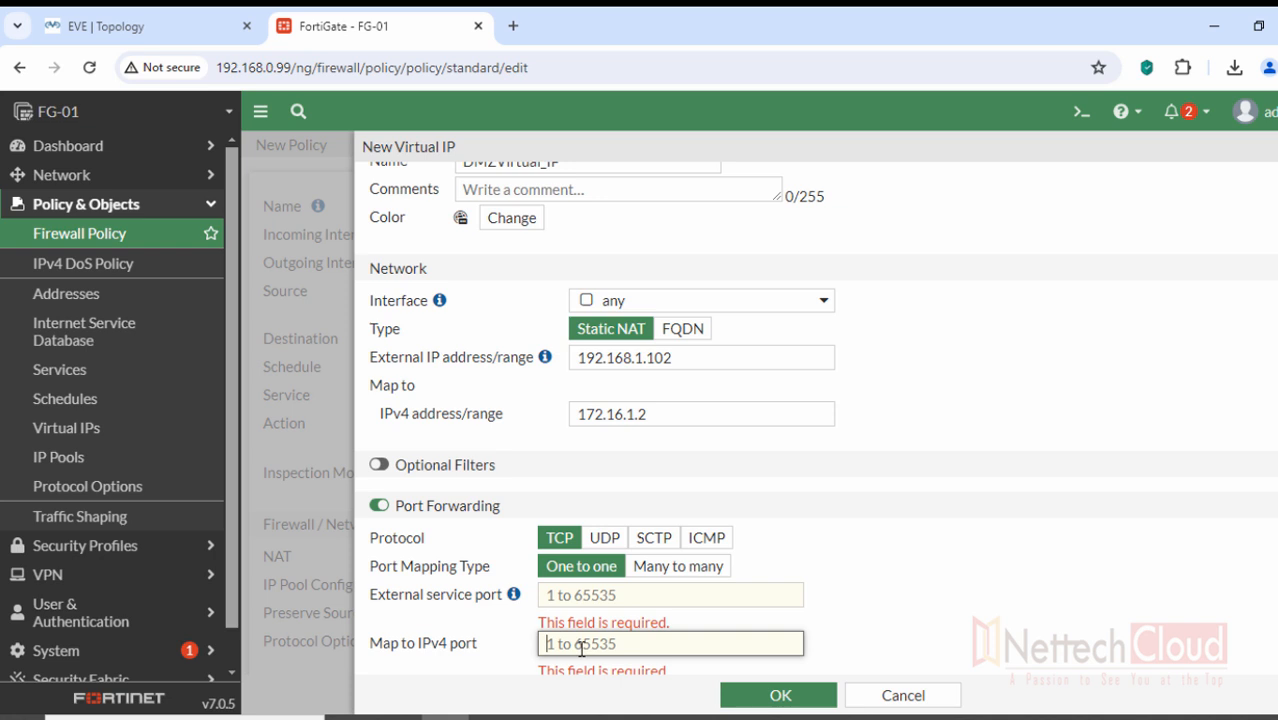
{"action": "left_click", "coordinate": [379, 506]}
{"action": "left_click", "coordinate": [378, 528]}
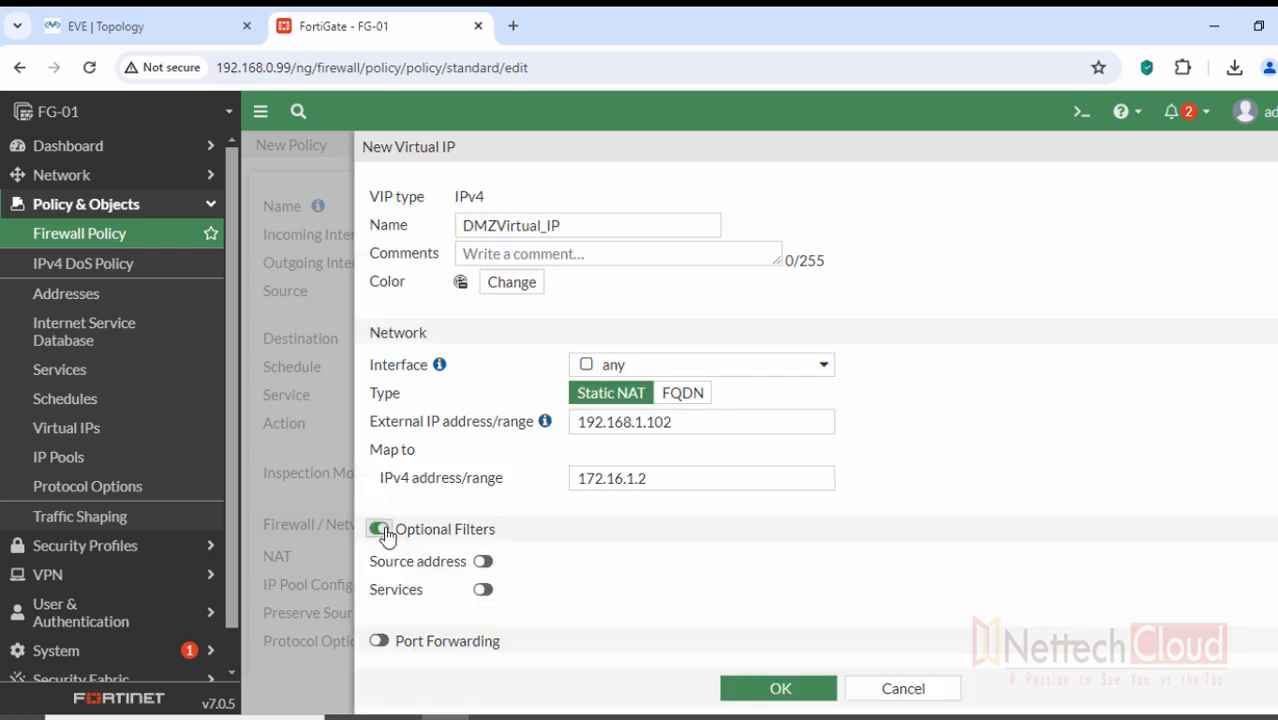
{"action": "left_click", "coordinate": [379, 529]}
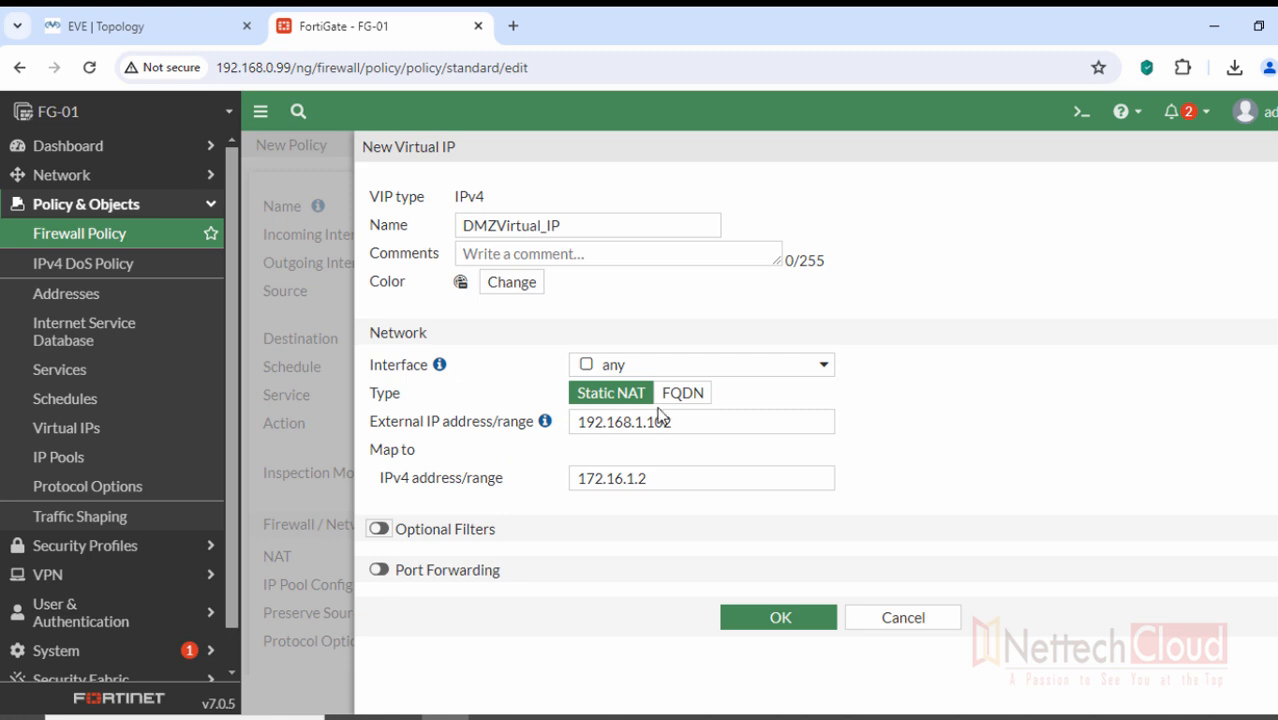
Save the new virtual IP and select DMZVirtual_IP as the policy's destination.
{"action": "left_click_drag", "start_coordinate": [680, 422], "coordinate": [565, 447]}
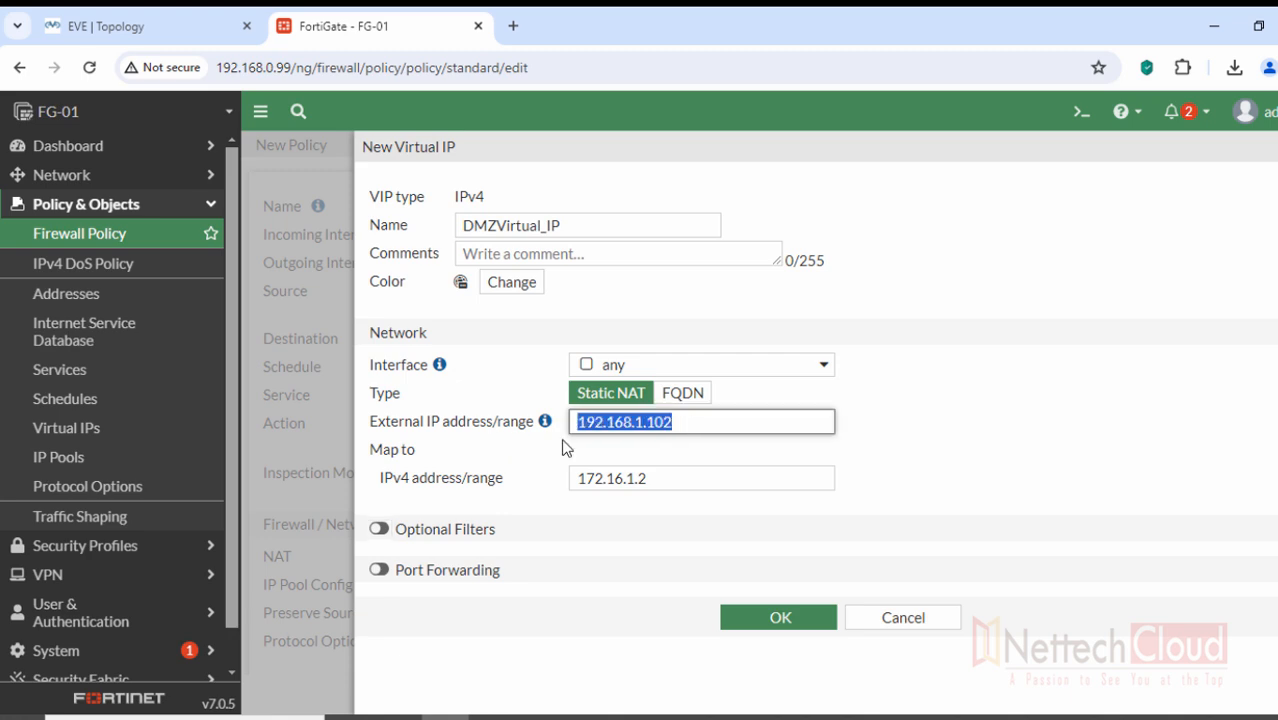
{"action": "double_click", "coordinate": [663, 477]}
{"action": "left_click", "coordinate": [781, 620]}
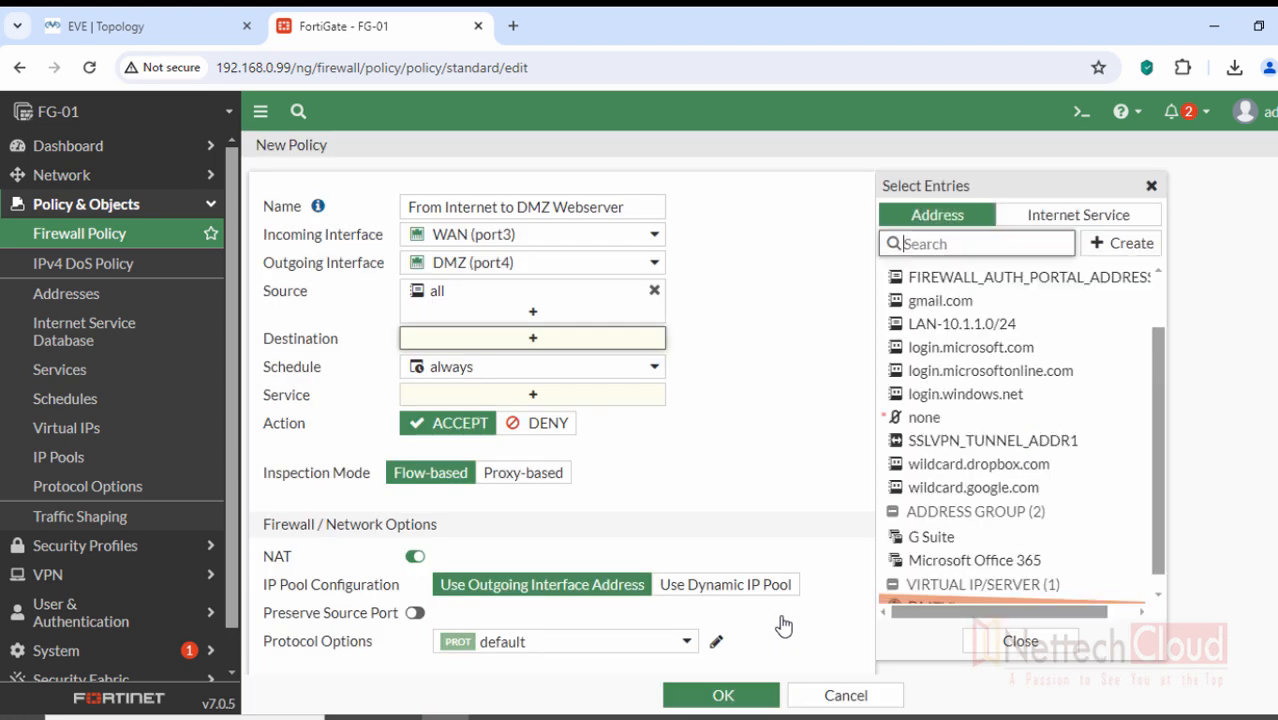
{"action": "scroll", "coordinate": [982, 570], "scroll_direction": "down", "scroll_amount": 1}
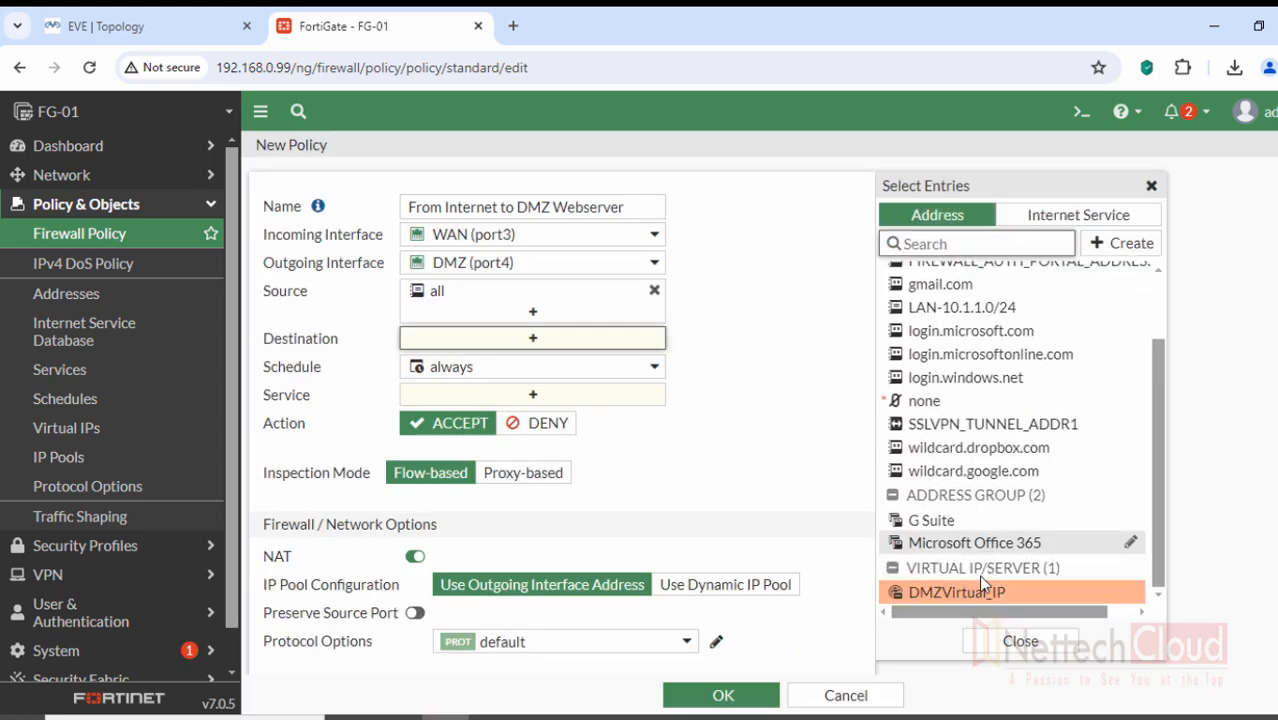
{"action": "left_click", "coordinate": [982, 590]}
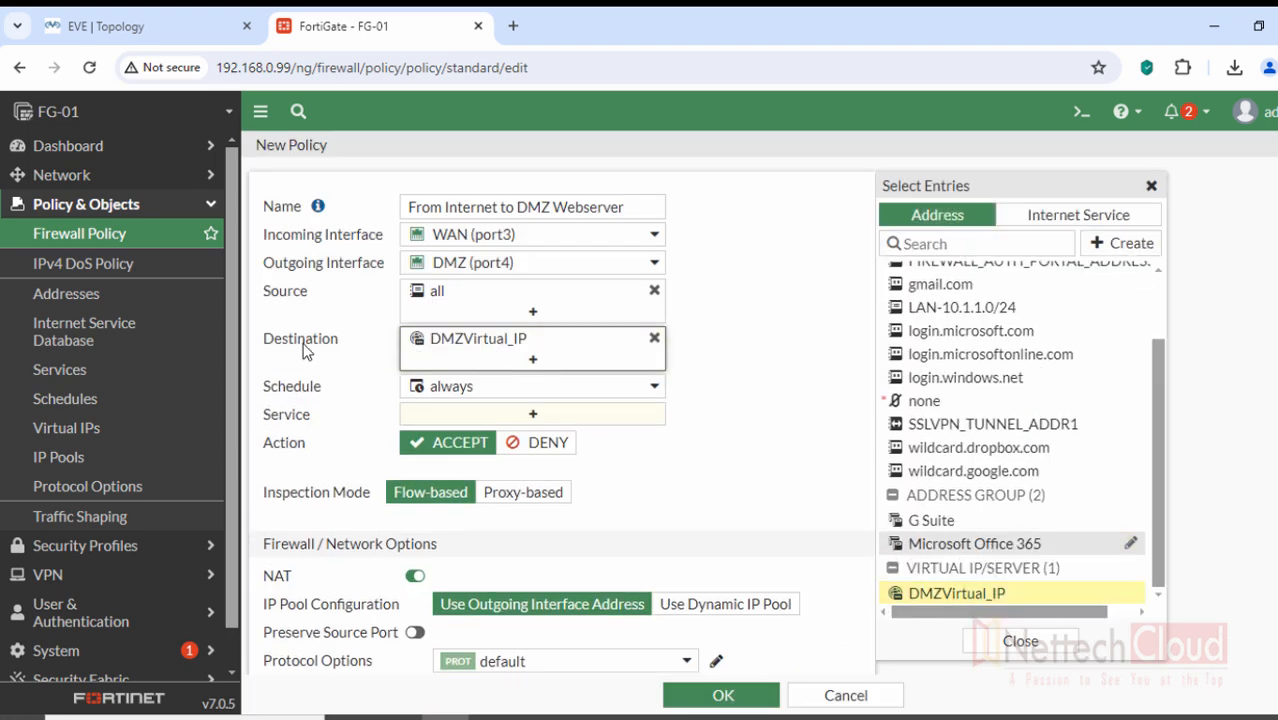
Find the http services and add HTTP and HTTPS as the policy's services.
{"action": "left_click", "coordinate": [512, 420]}
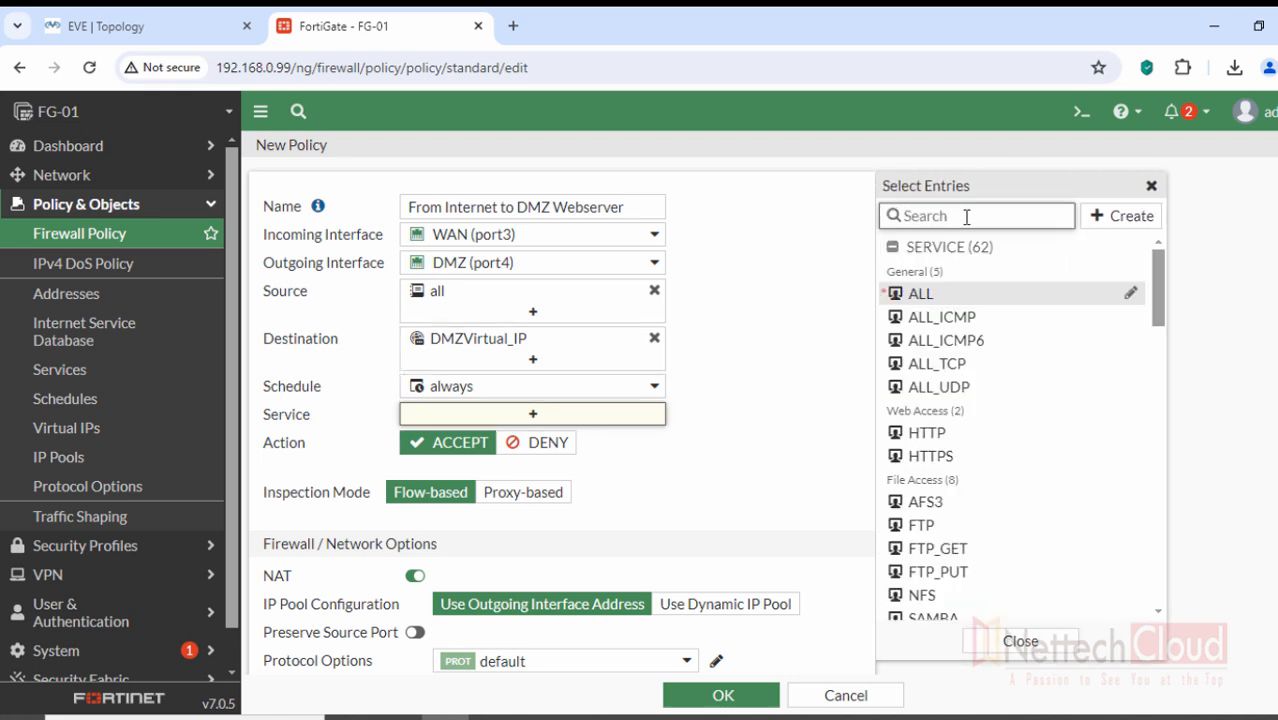
{"action": "type", "text": "http"}
{"action": "left_click", "coordinate": [930, 294]}
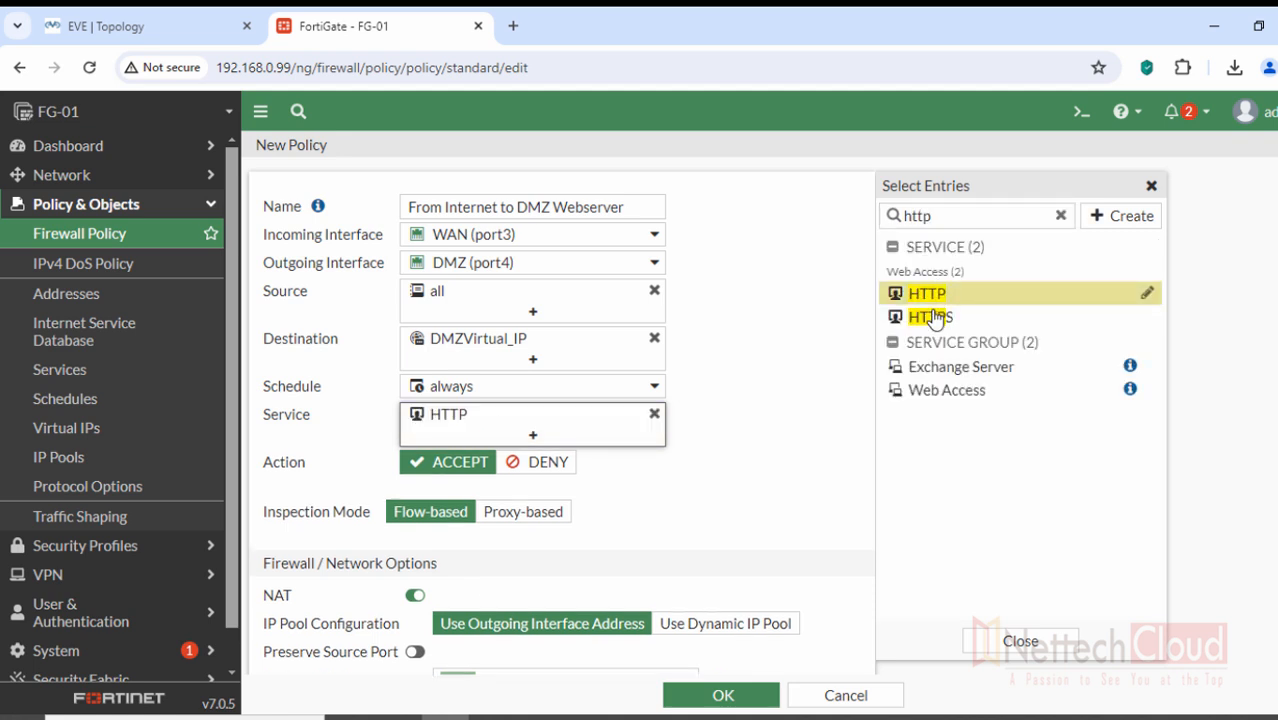
{"action": "left_click", "coordinate": [932, 318]}
{"action": "left_click", "coordinate": [800, 492]}
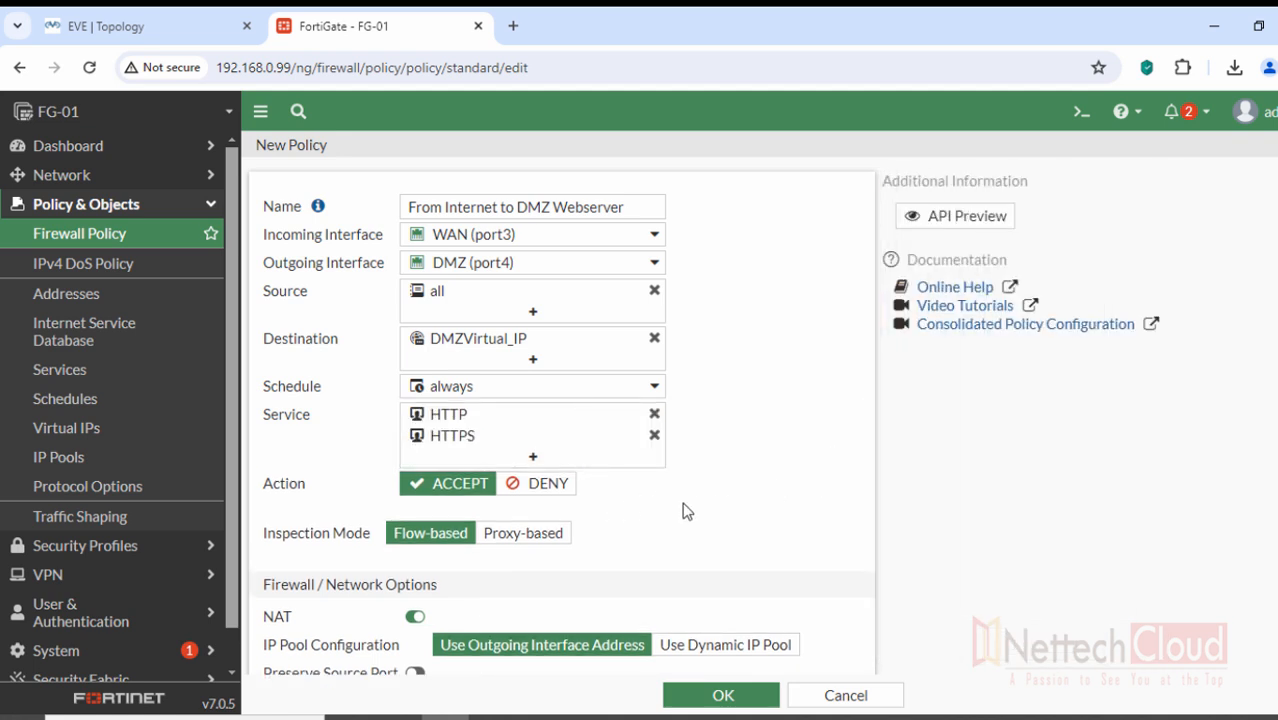
Check the policy's NAT options, then switch to the EVE topology and examine the path from the Internet Client to the Fortinet firewall.
{"action": "scroll", "coordinate": [733, 510], "scroll_direction": "down", "scroll_amount": 2}
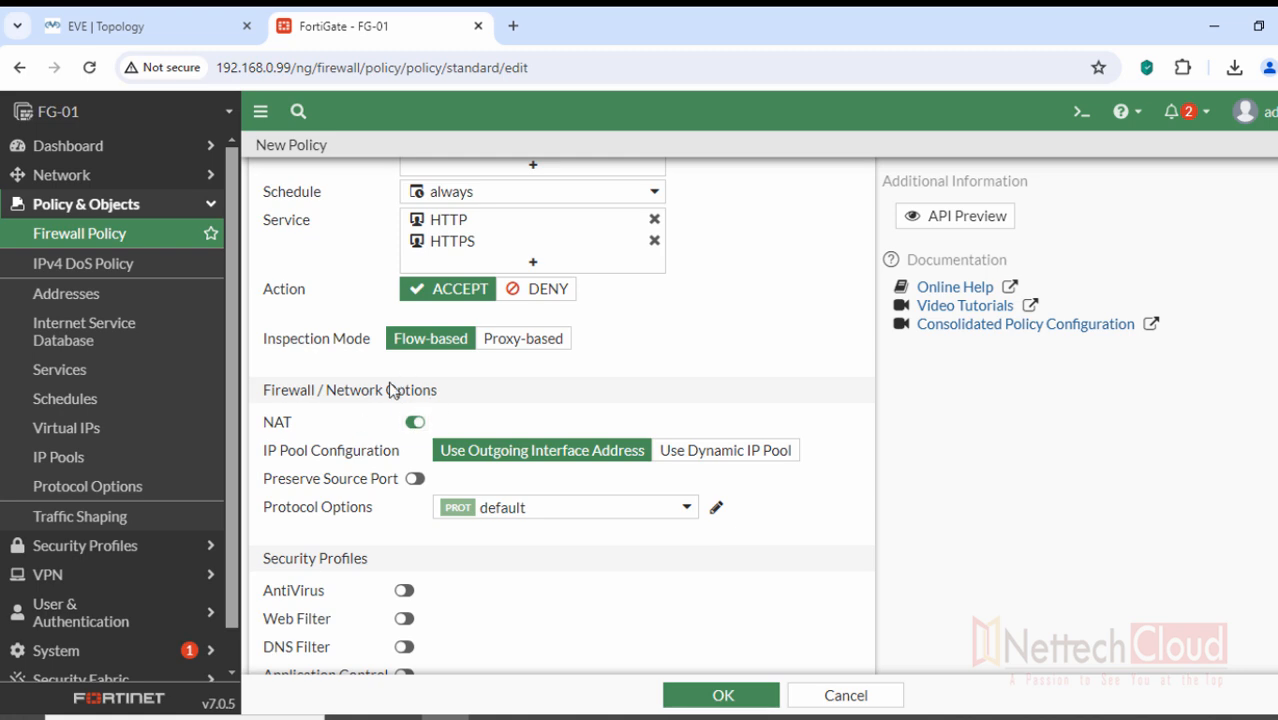
{"action": "left_click", "coordinate": [182, 30]}
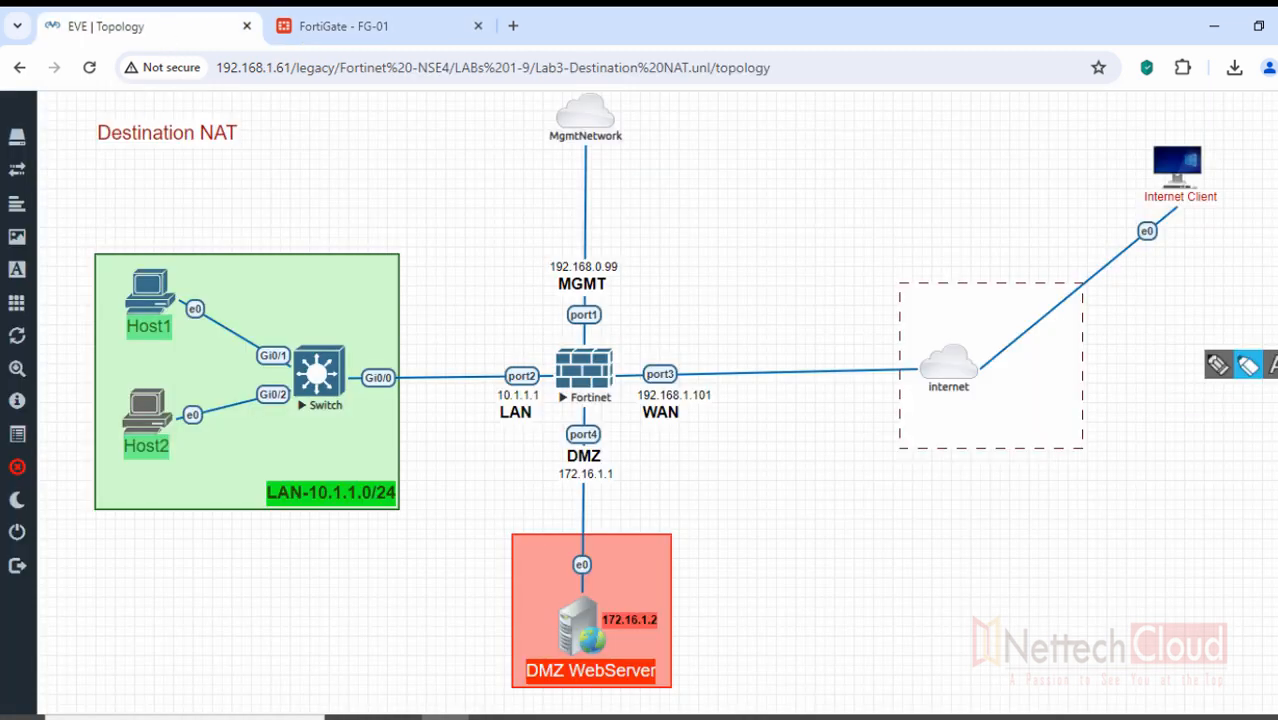
{"action": "left_click", "coordinate": [1256, 371]}
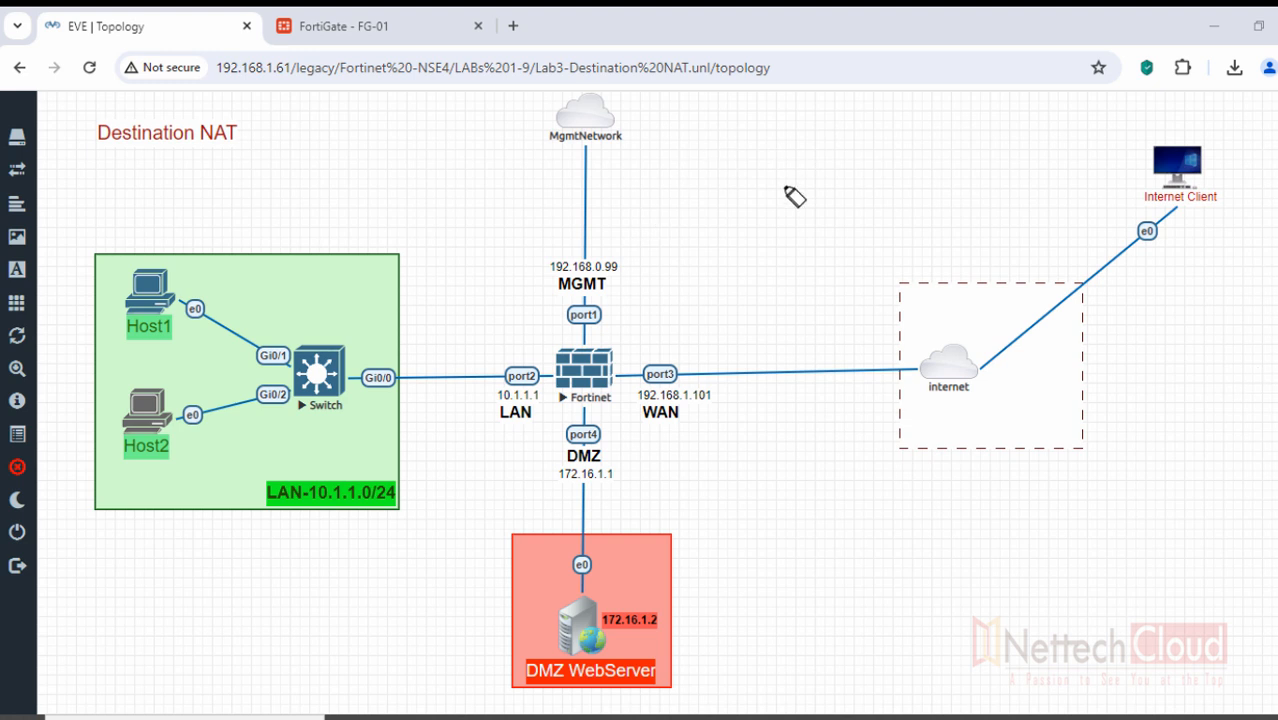
{"action": "mouse_move", "coordinate": [1176, 182]}
{"action": "left_mouse_down"}
{"action": "mouse_move", "coordinate": [1150, 210]}
{"action": "mouse_move", "coordinate": [1165, 252]}
{"action": "mouse_move", "coordinate": [1150, 148]}
{"action": "mouse_move", "coordinate": [1165, 188]}
{"action": "mouse_move", "coordinate": [770, 322]}
{"action": "mouse_move", "coordinate": [643, 330]}
{"action": "mouse_move", "coordinate": [618, 350]}
{"action": "left_mouse_up"}
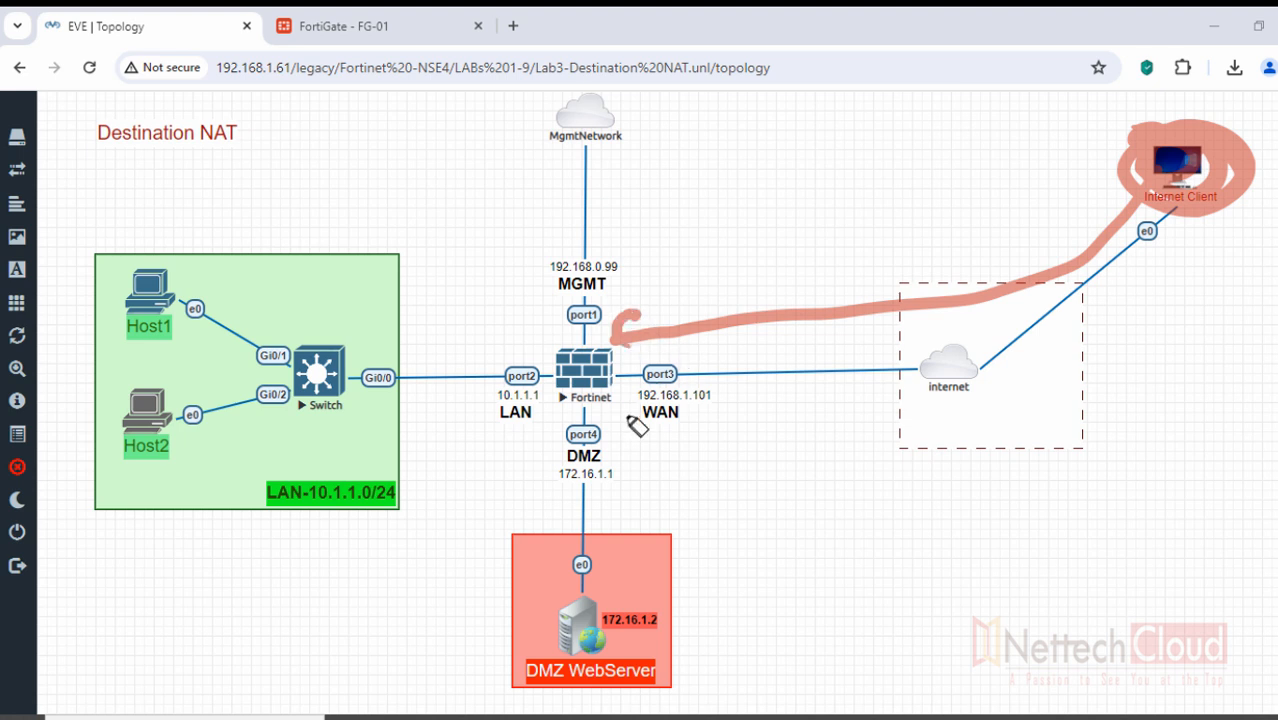